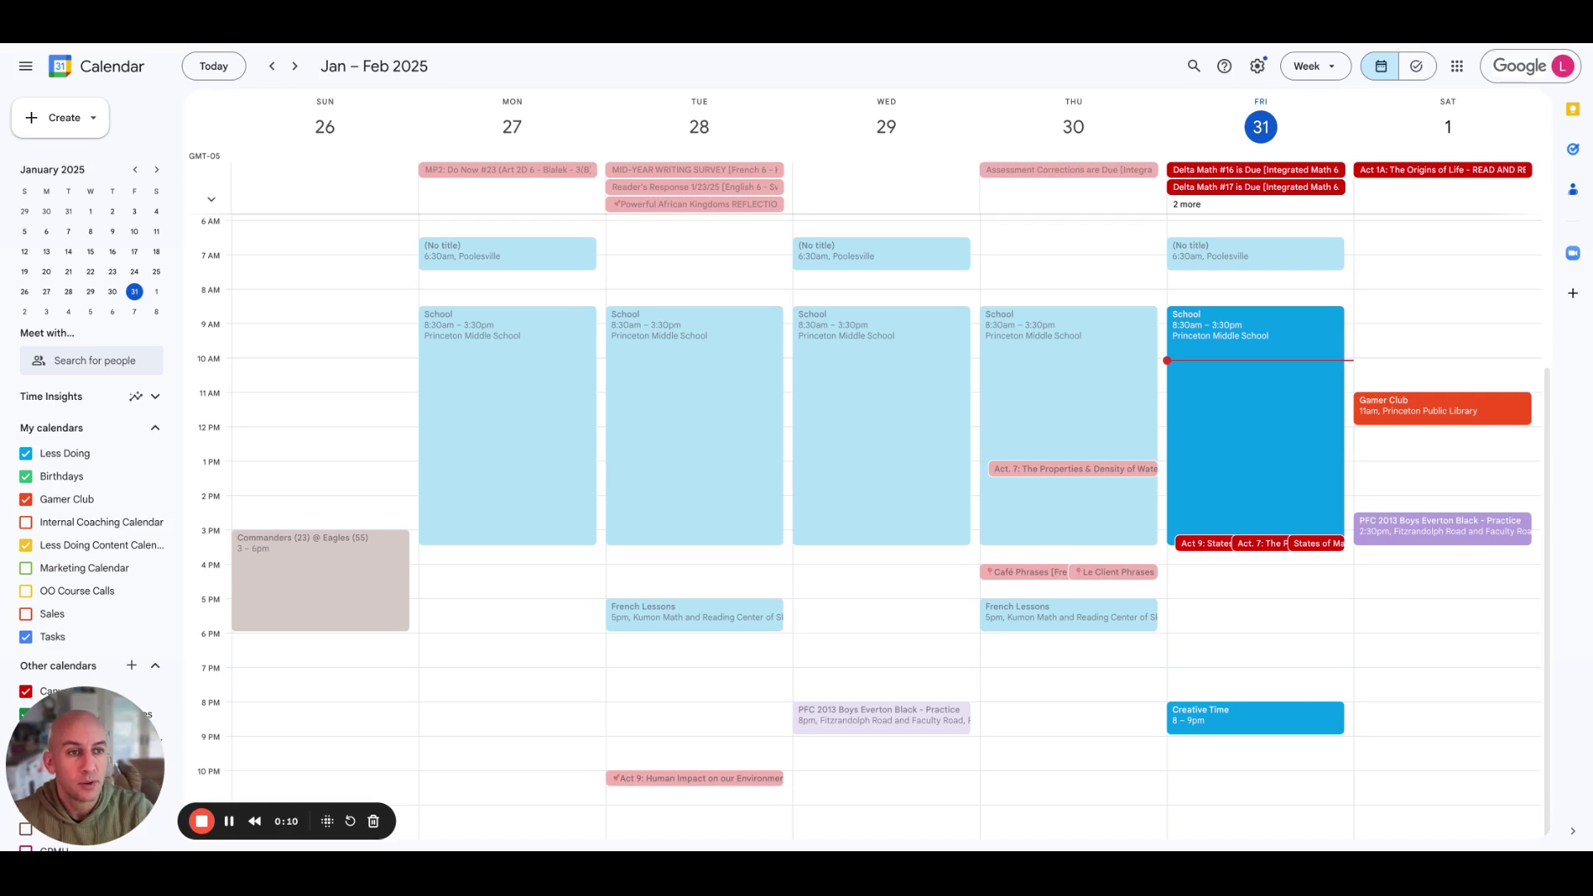
Switch from the calendar to the tasks view and create two new lists named Doing and Done.
left_click(1419, 68)
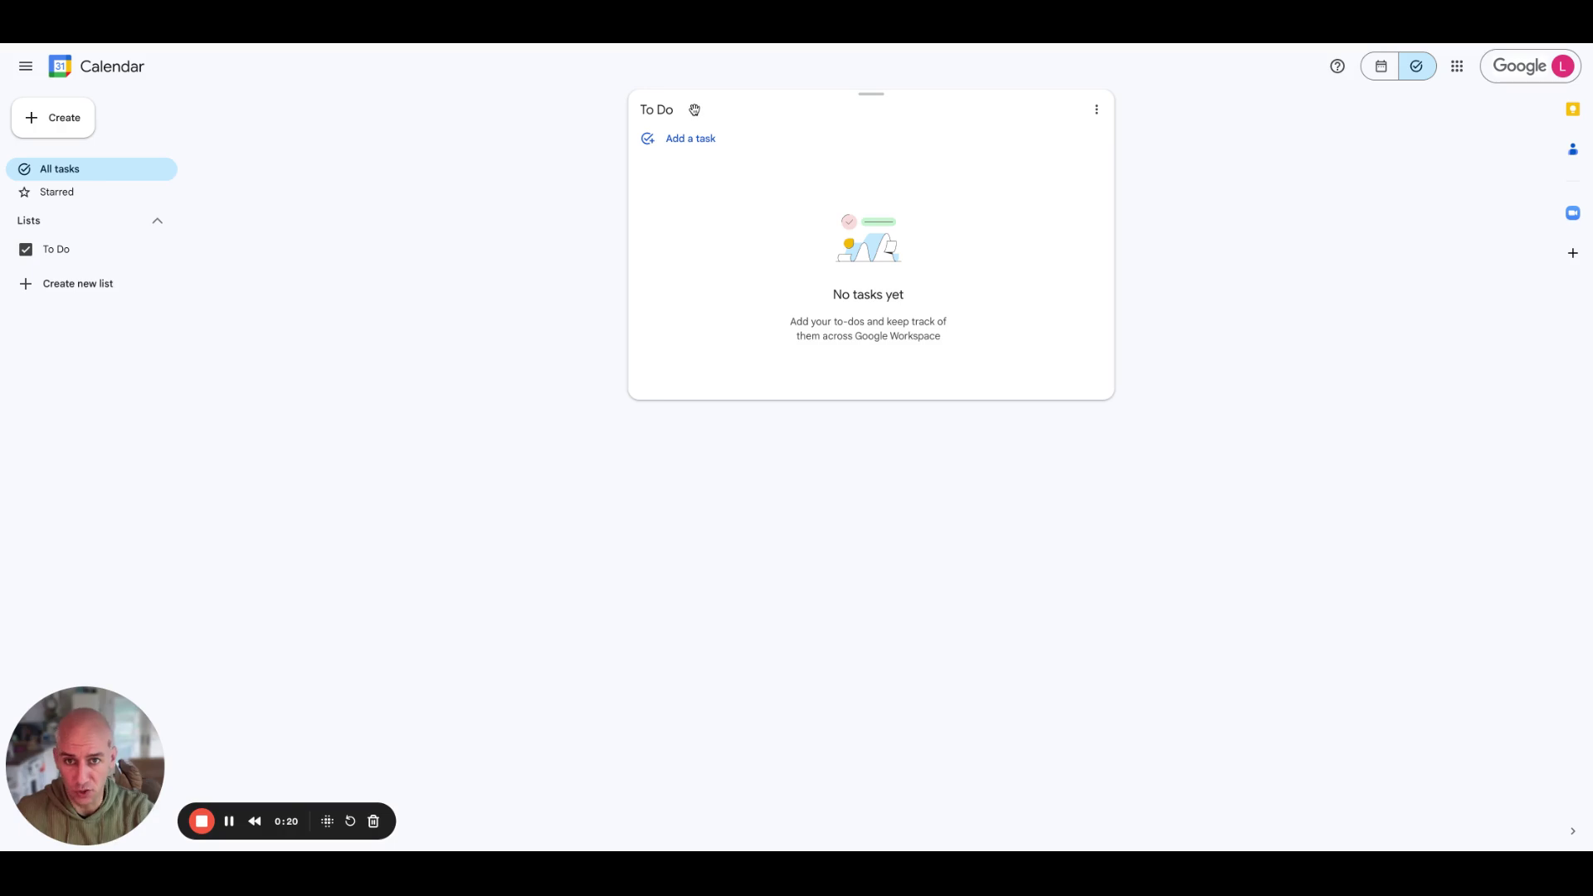
left_click(99, 284)
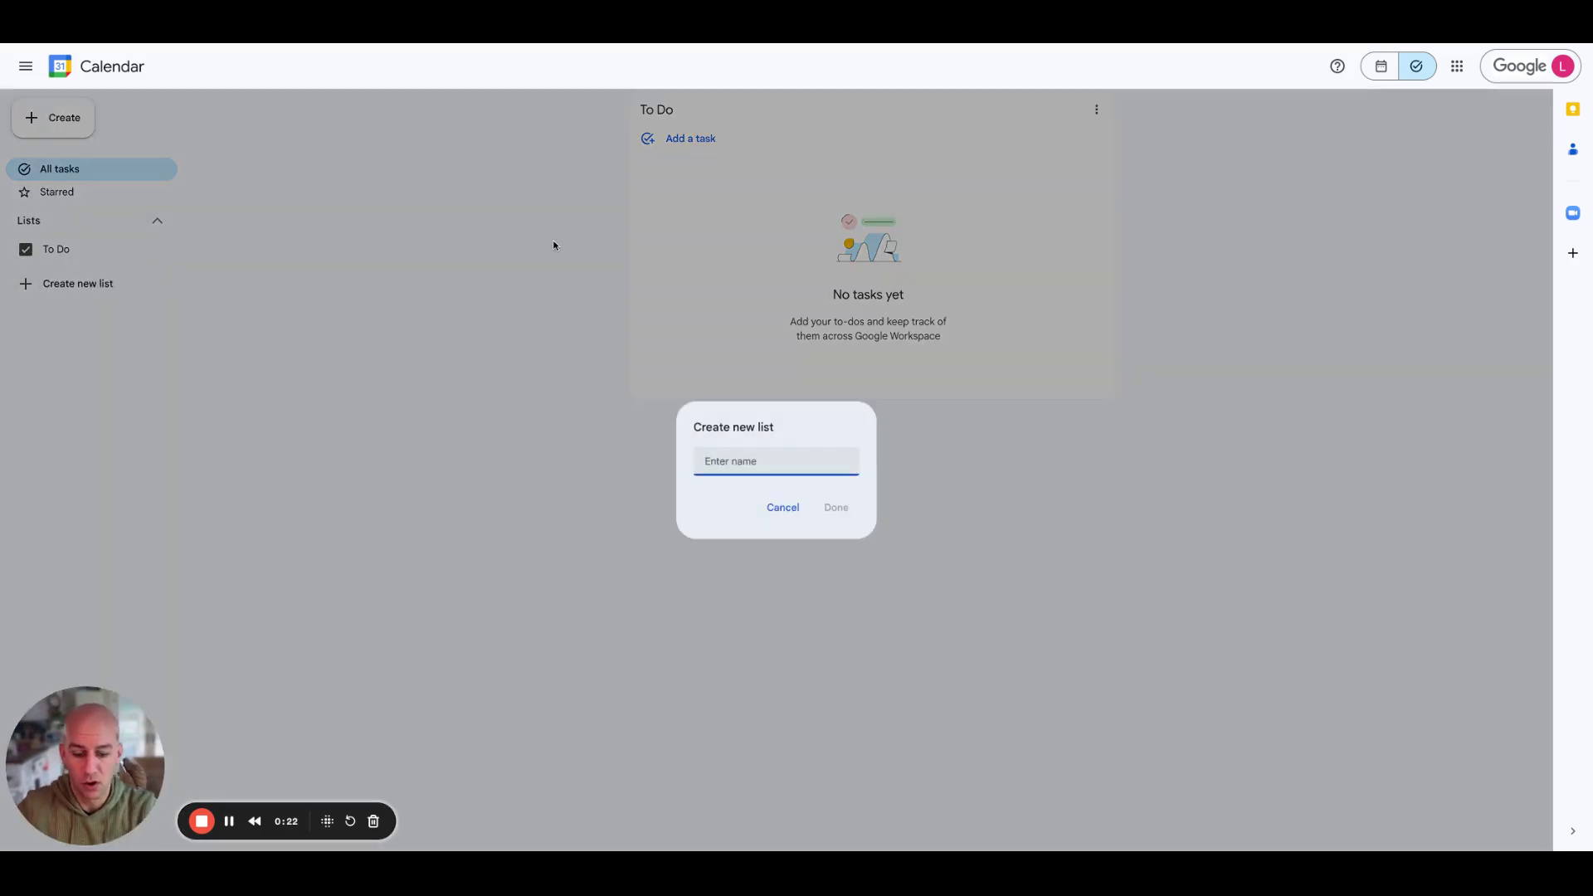
type("Doing")
key("Return")
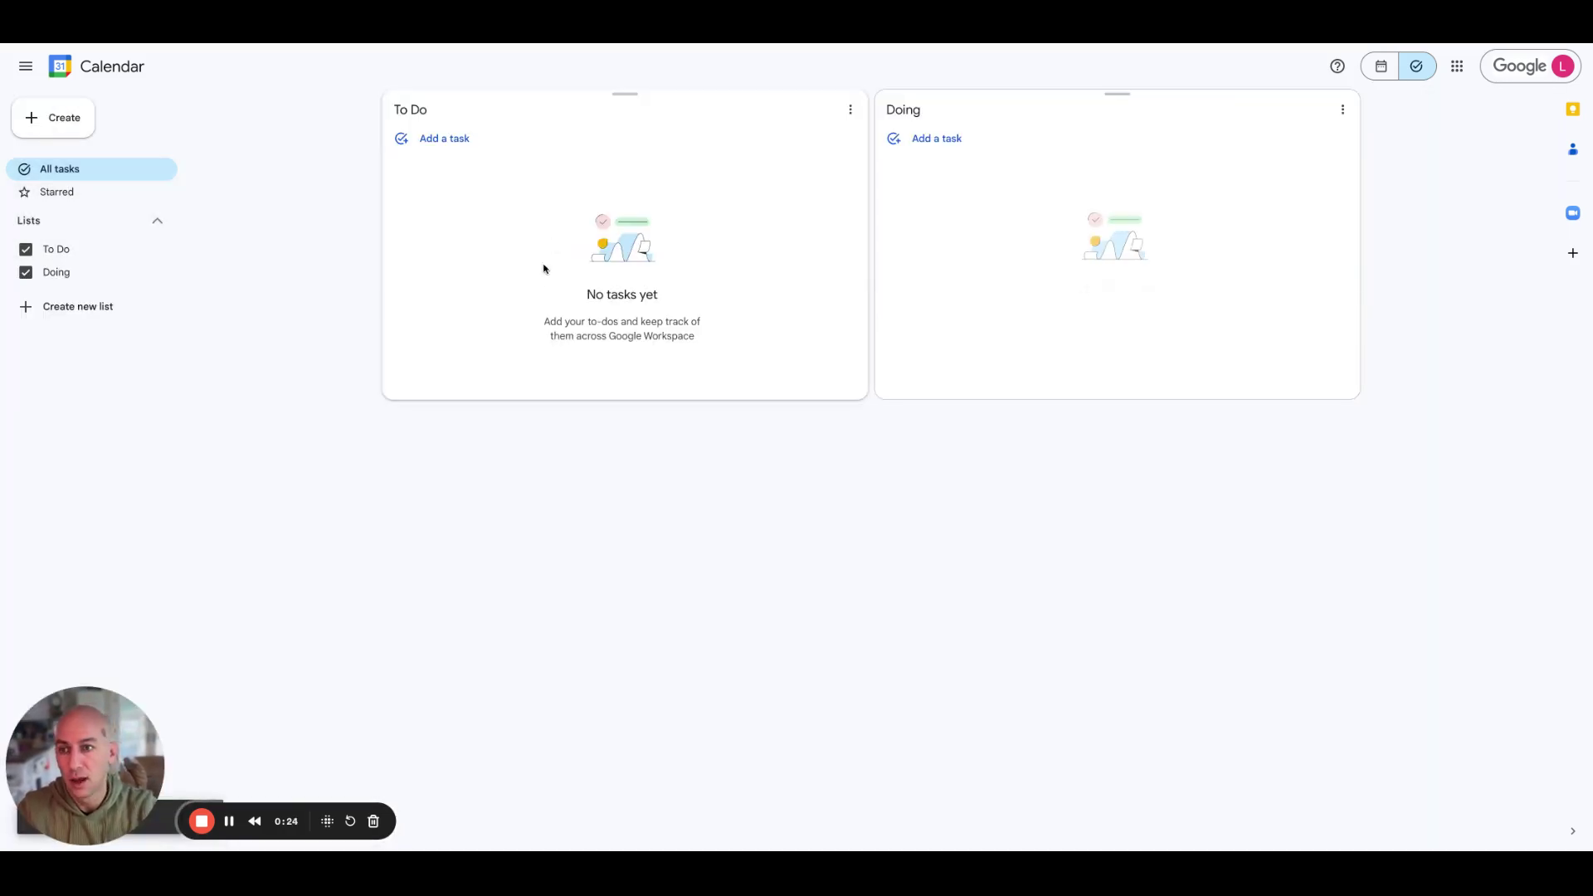
left_click(105, 315)
type("Done")
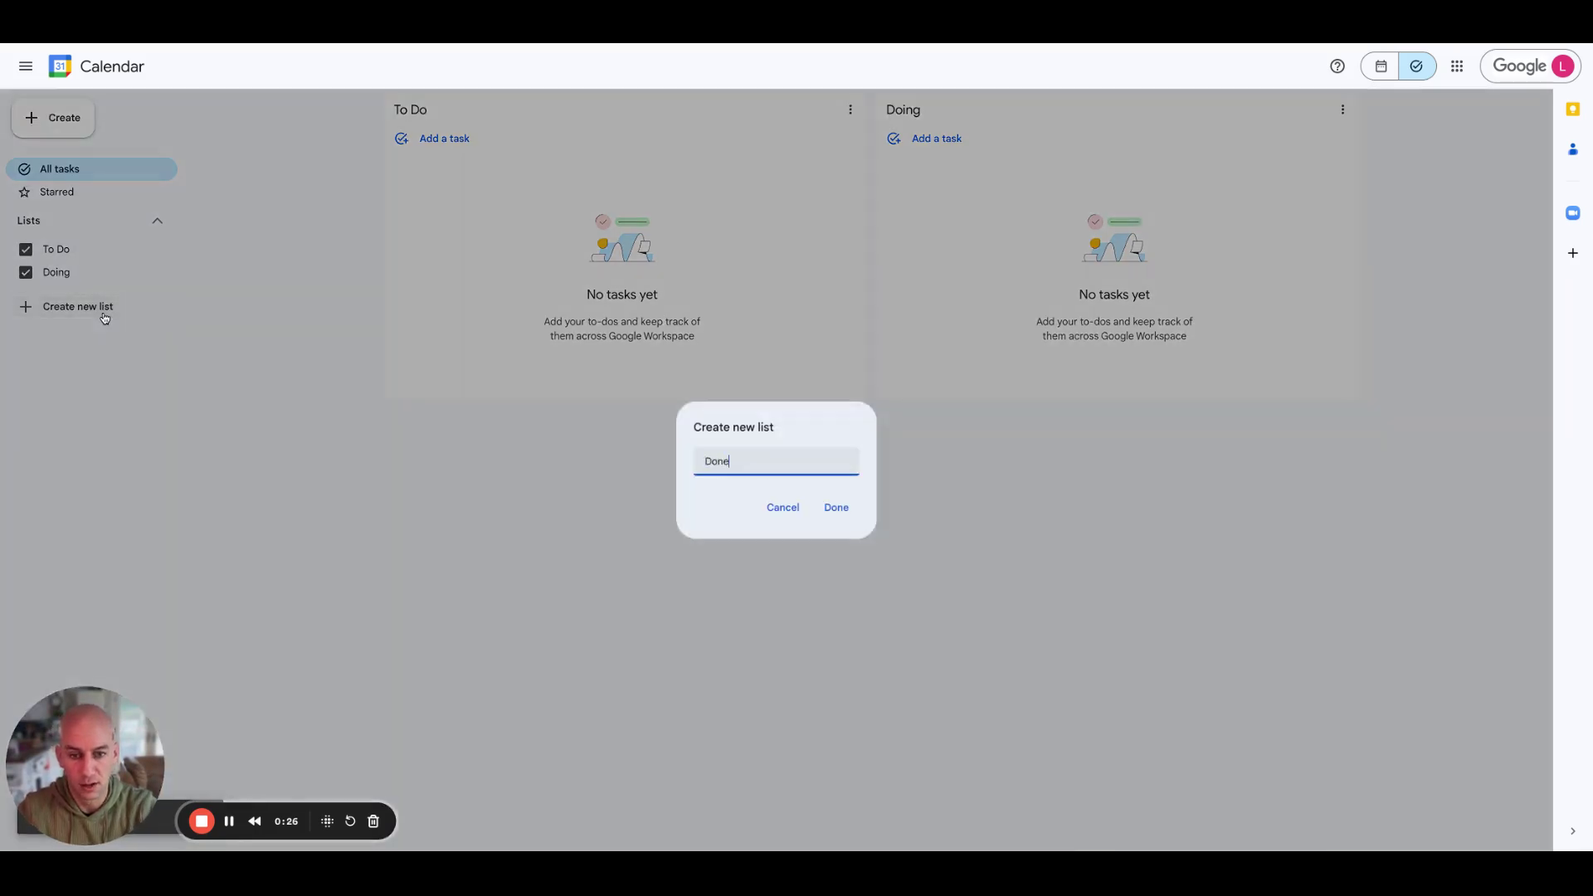
key("Return")
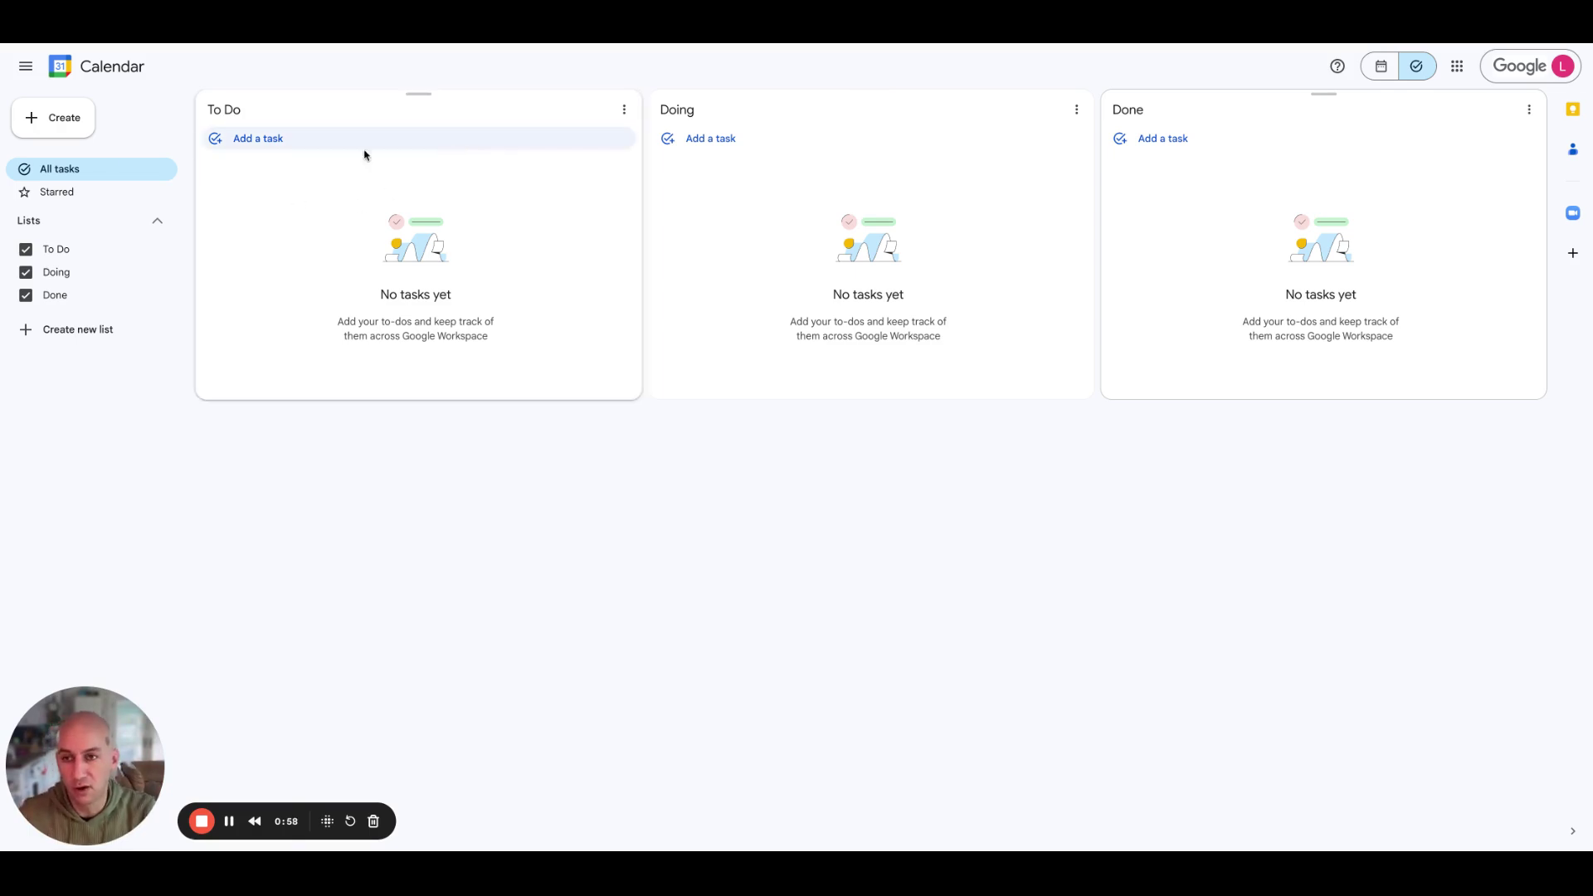
Add a task titled "Take out trash" to the To Do list.
left_click(64, 115)
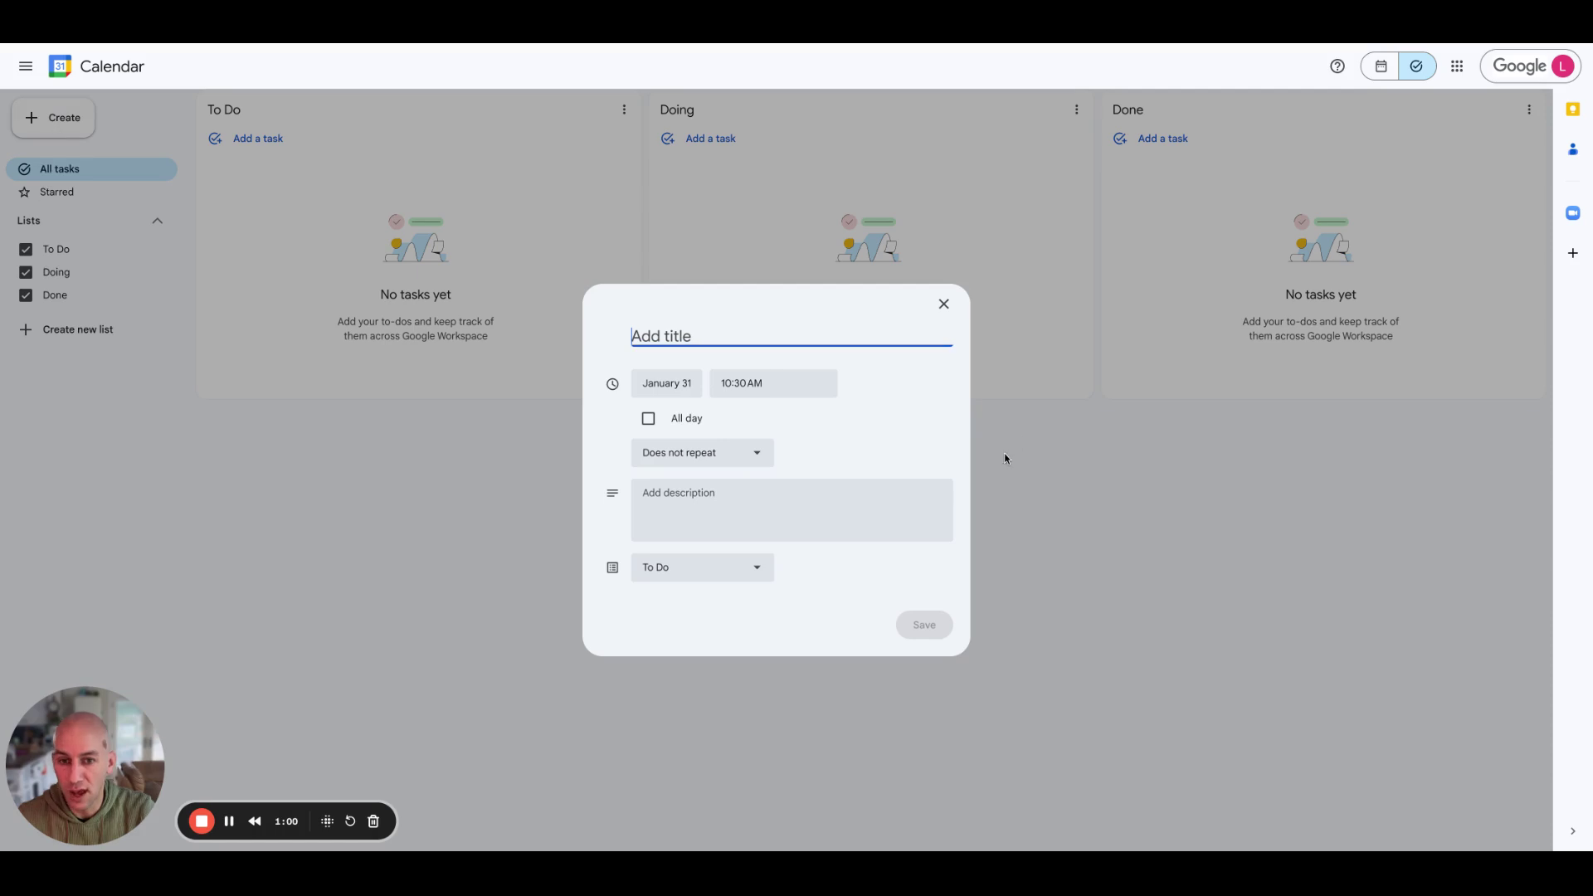
left_click(943, 305)
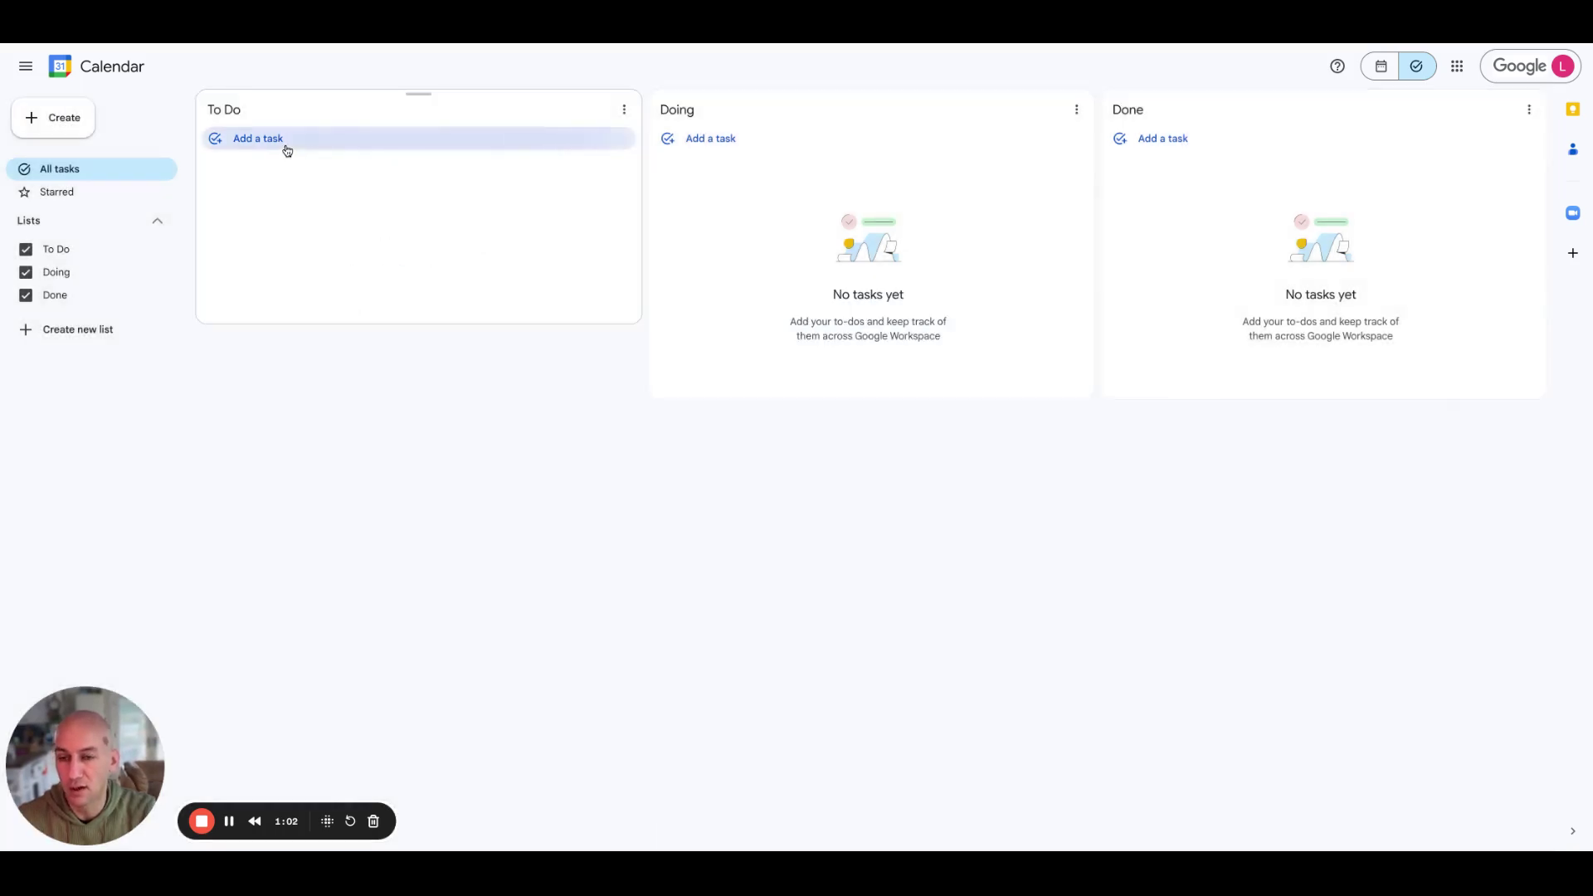
left_click(281, 142)
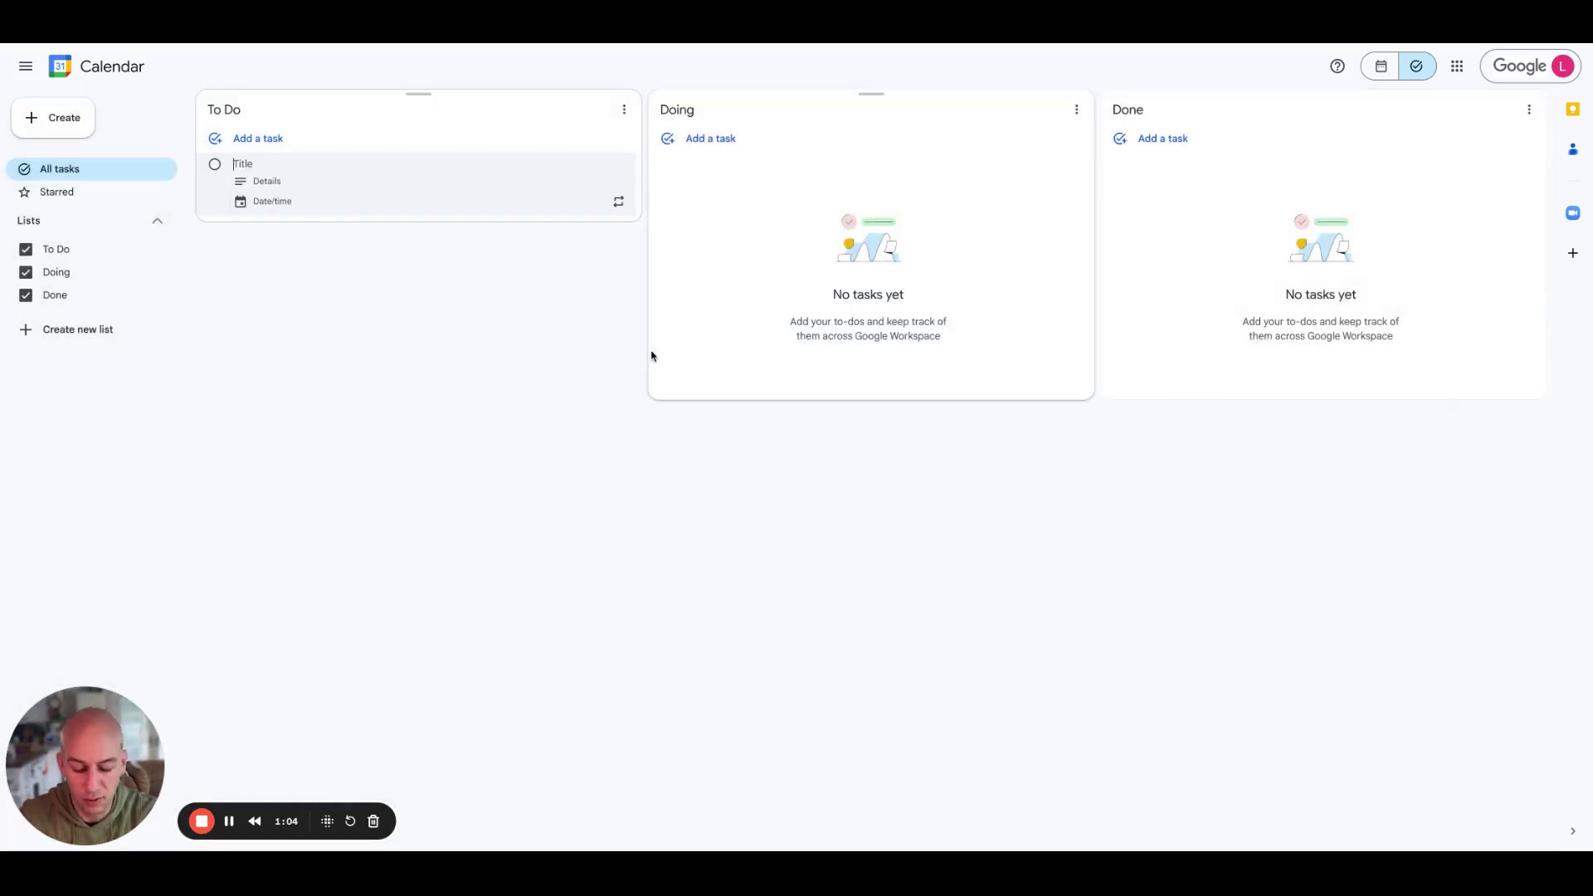
type("Take ")
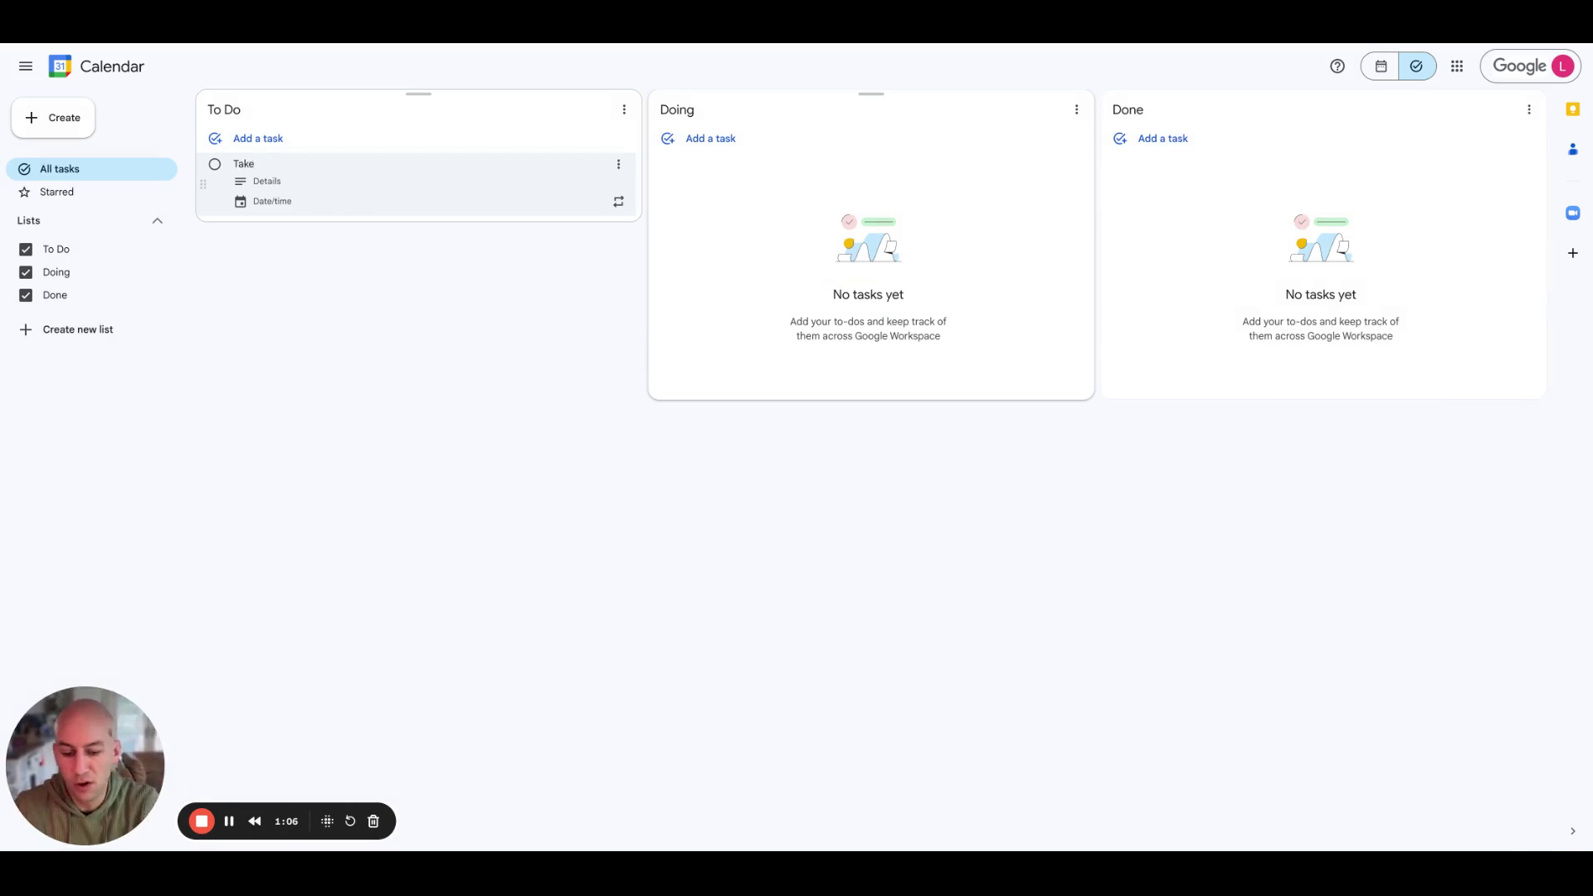
type("out tr")
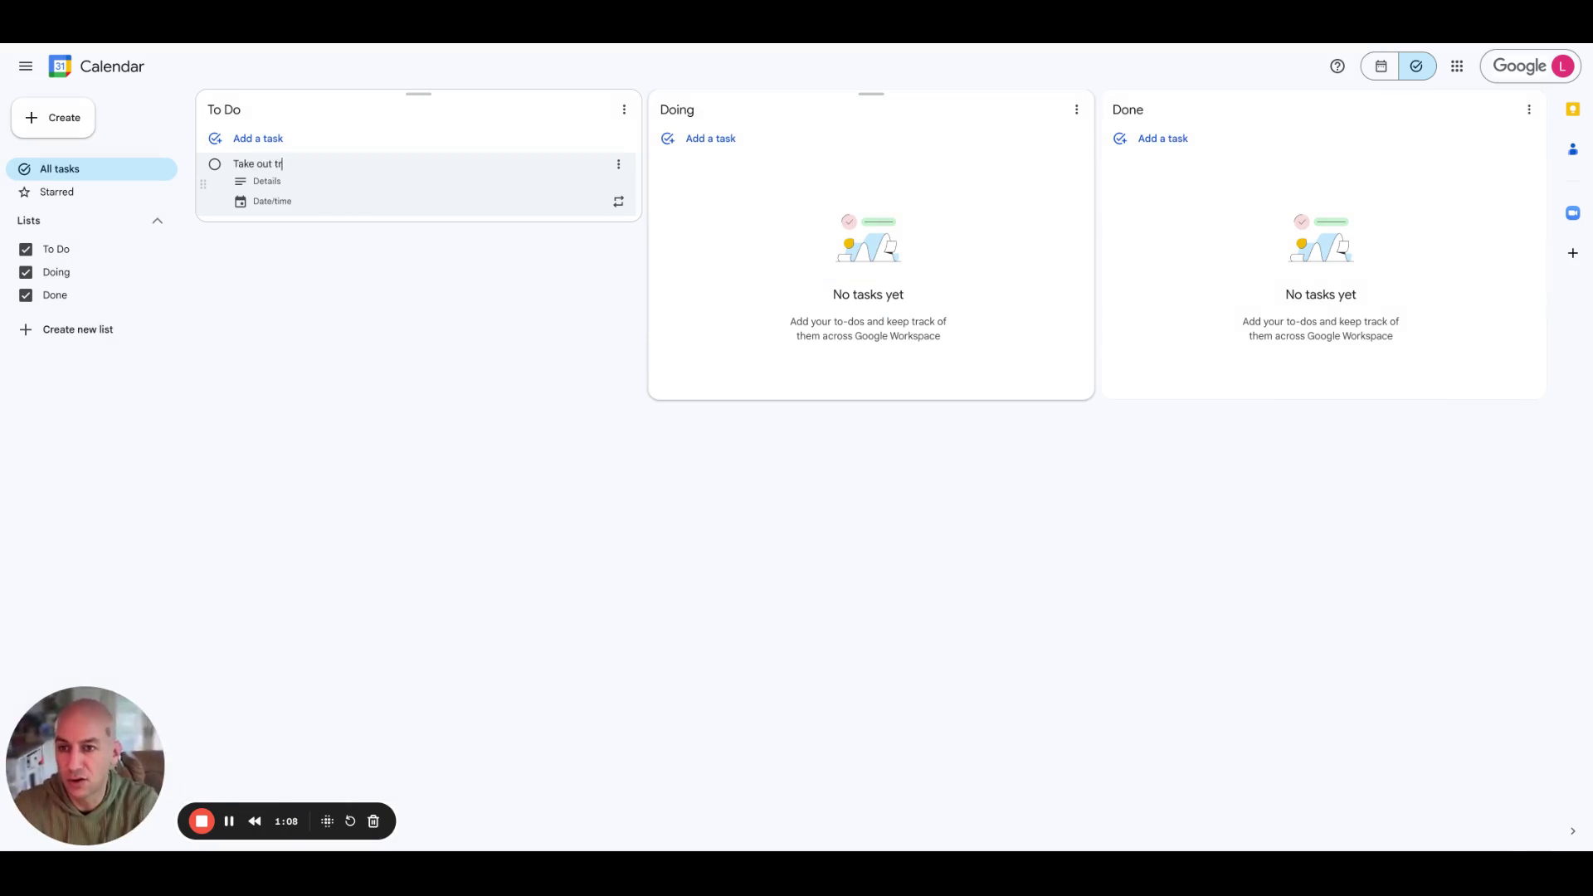
type("ash")
key("Return")
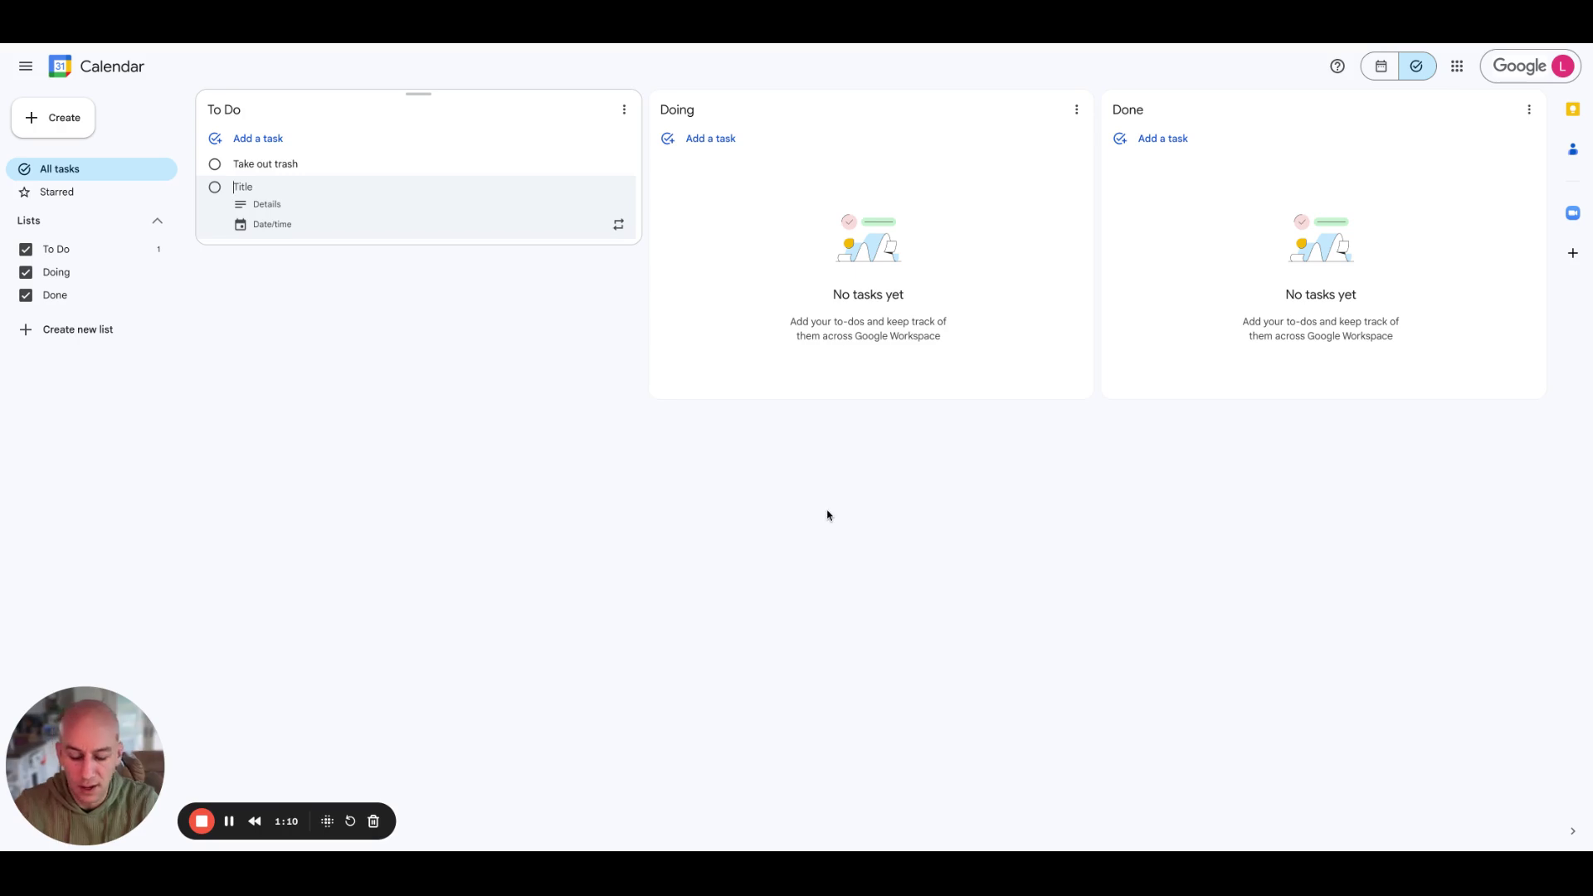
Add two more tasks to the To Do list: "10 page book report" and "math homework".
type("10 page")
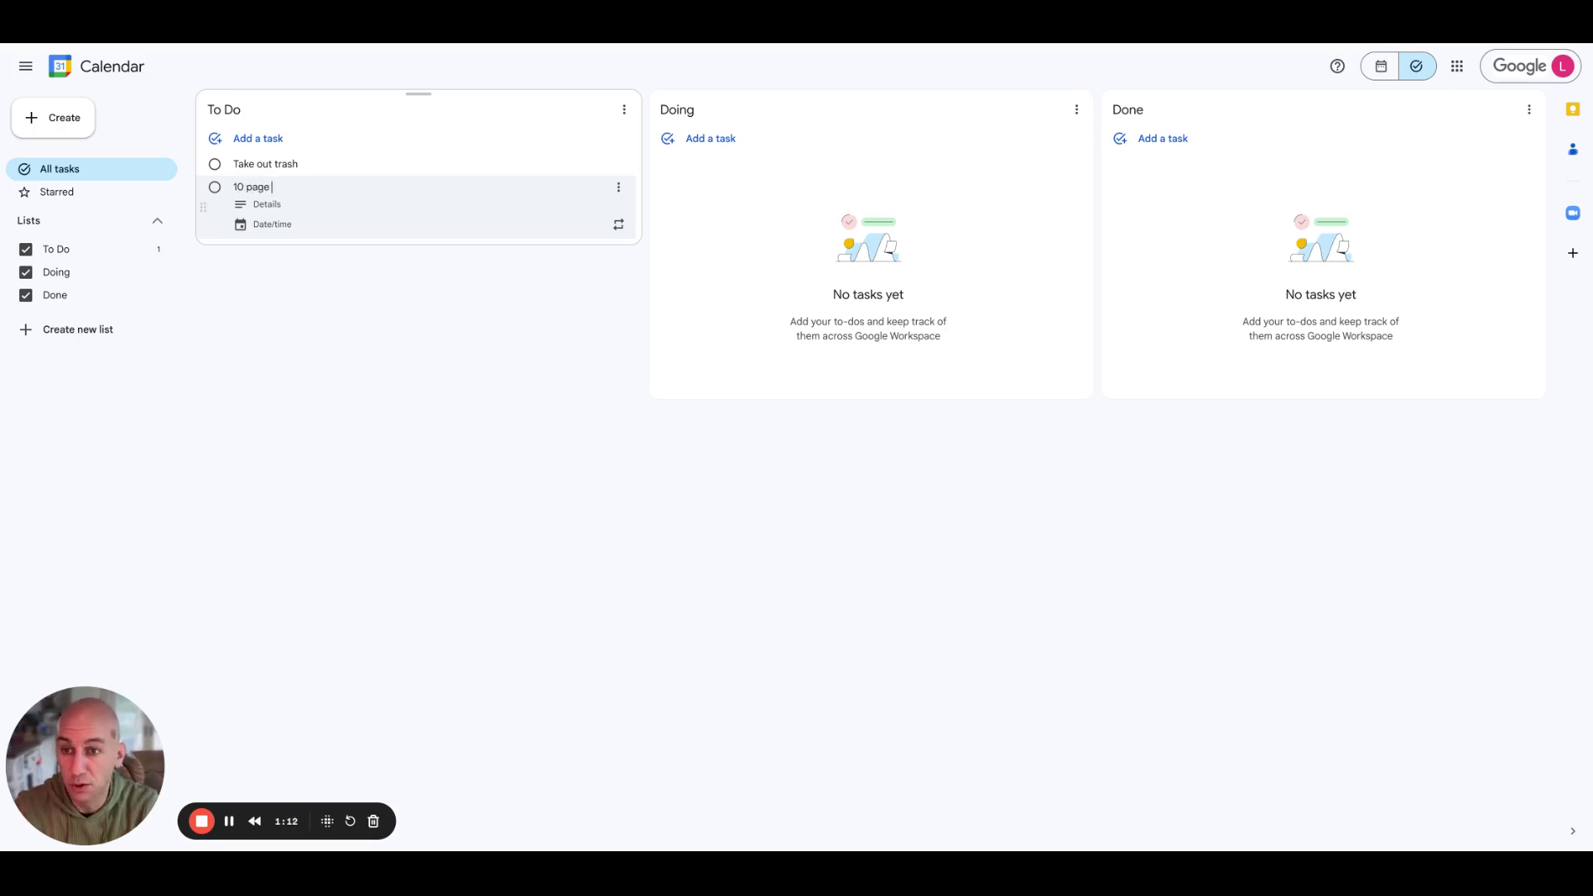
type(" book report")
key("Return")
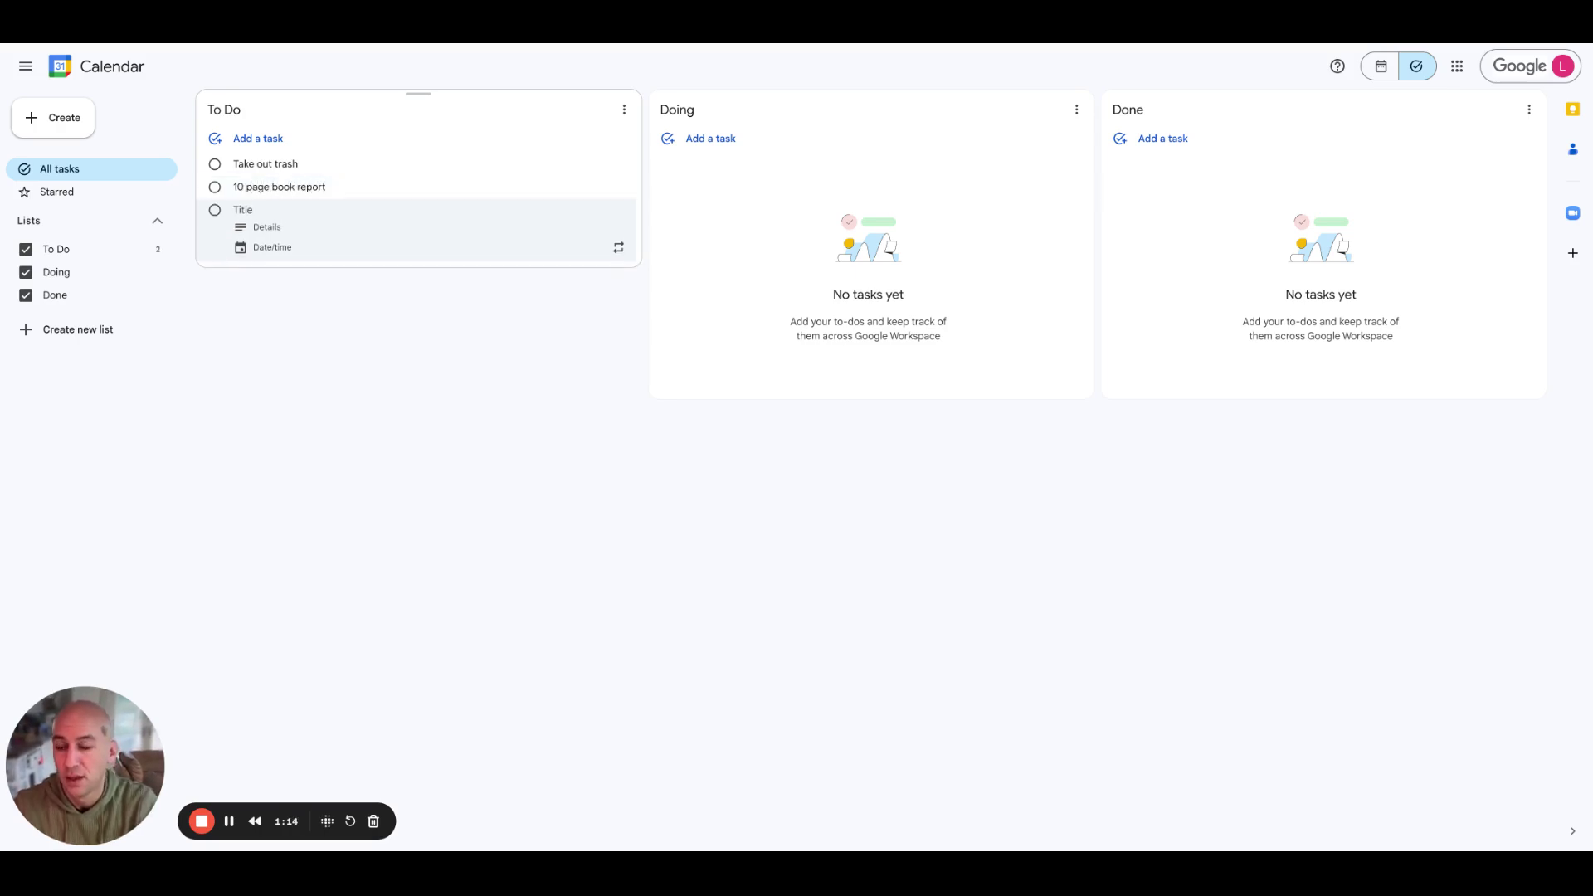
type("math homework")
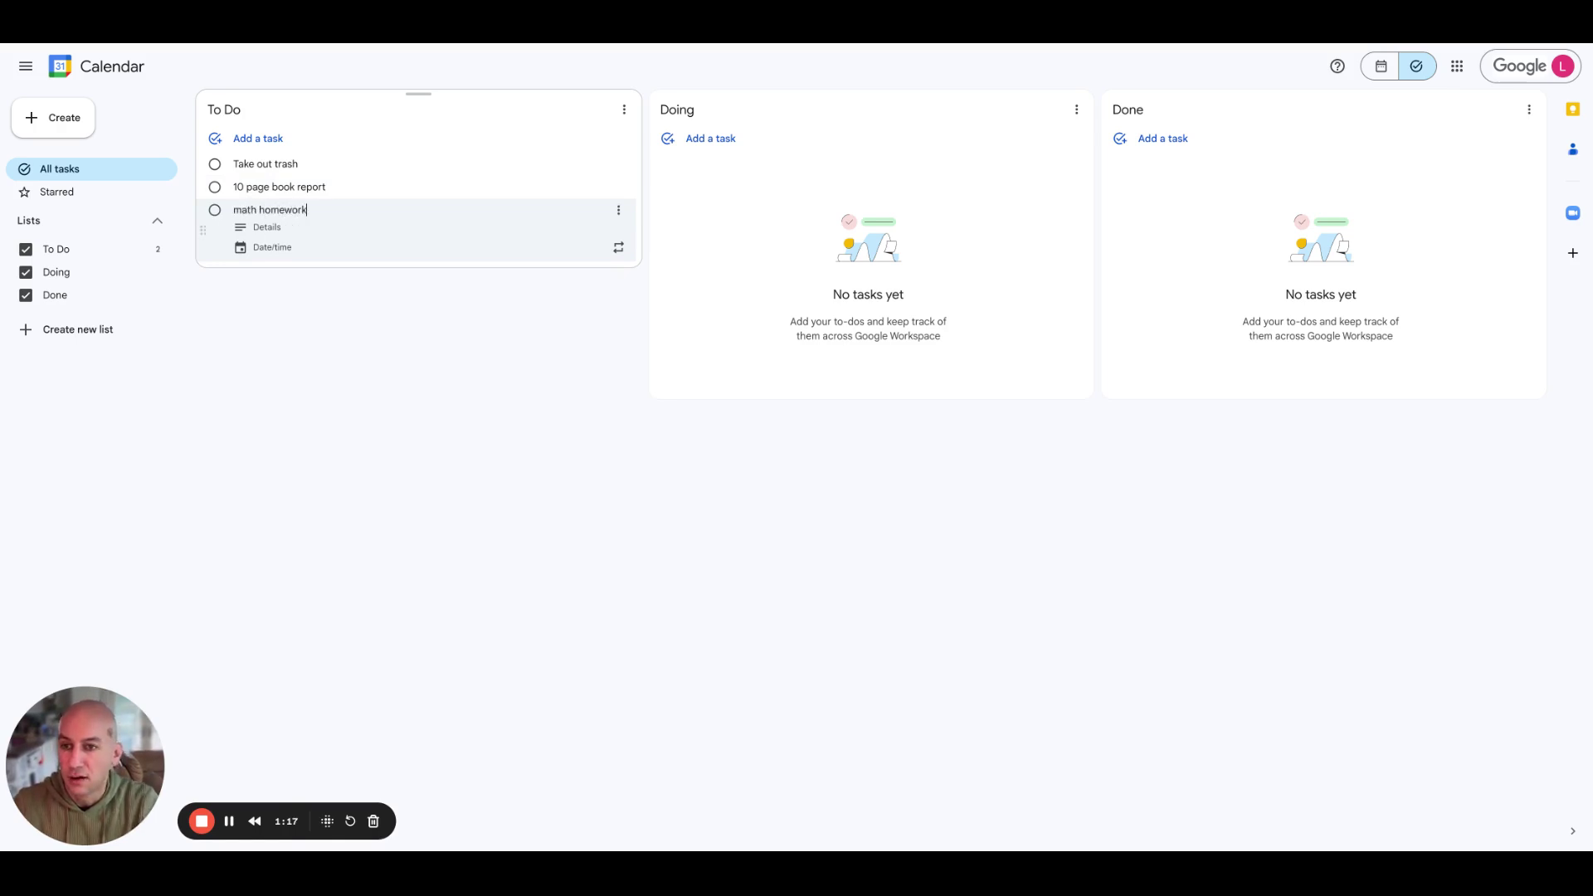
key("Return")
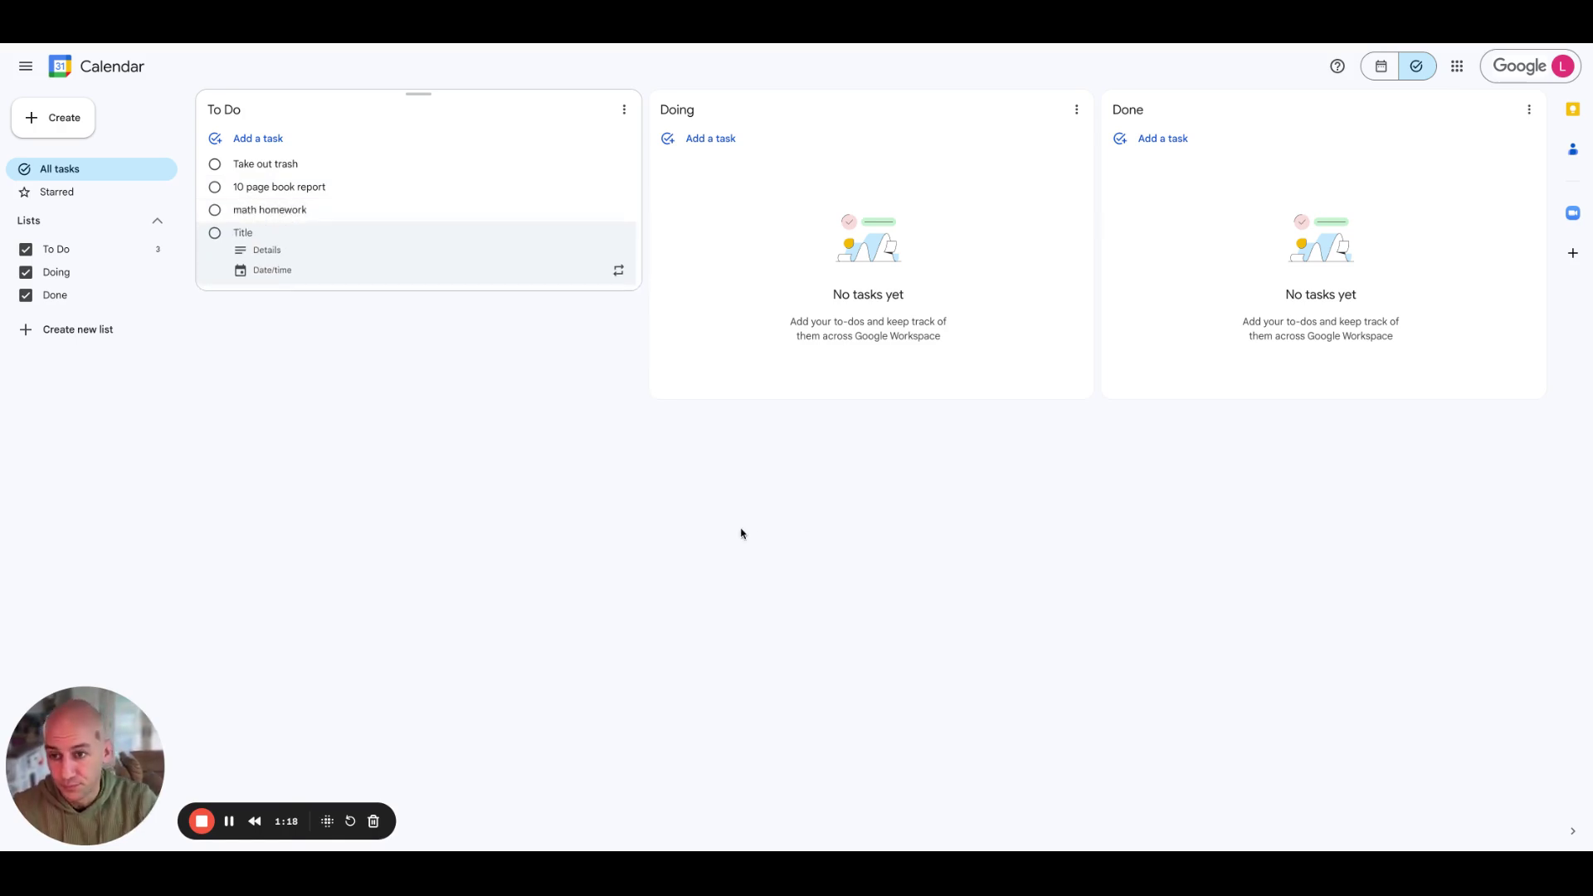
Schedule the "Take out trash" task for January 31, 2025 at 5:00 PM.
left_click(549, 163)
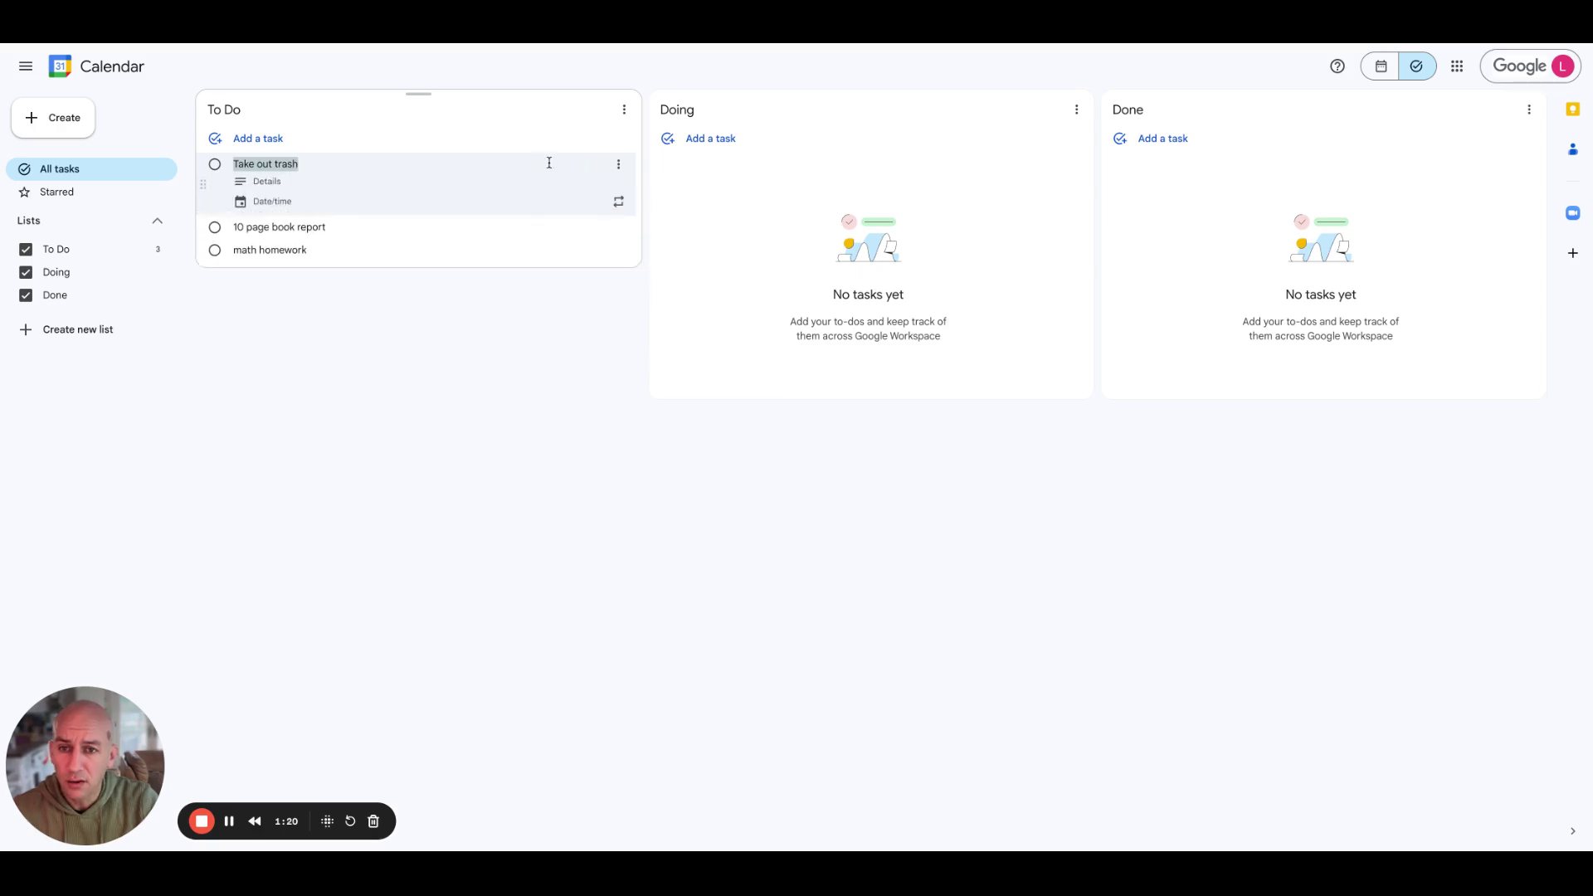
left_click(269, 183)
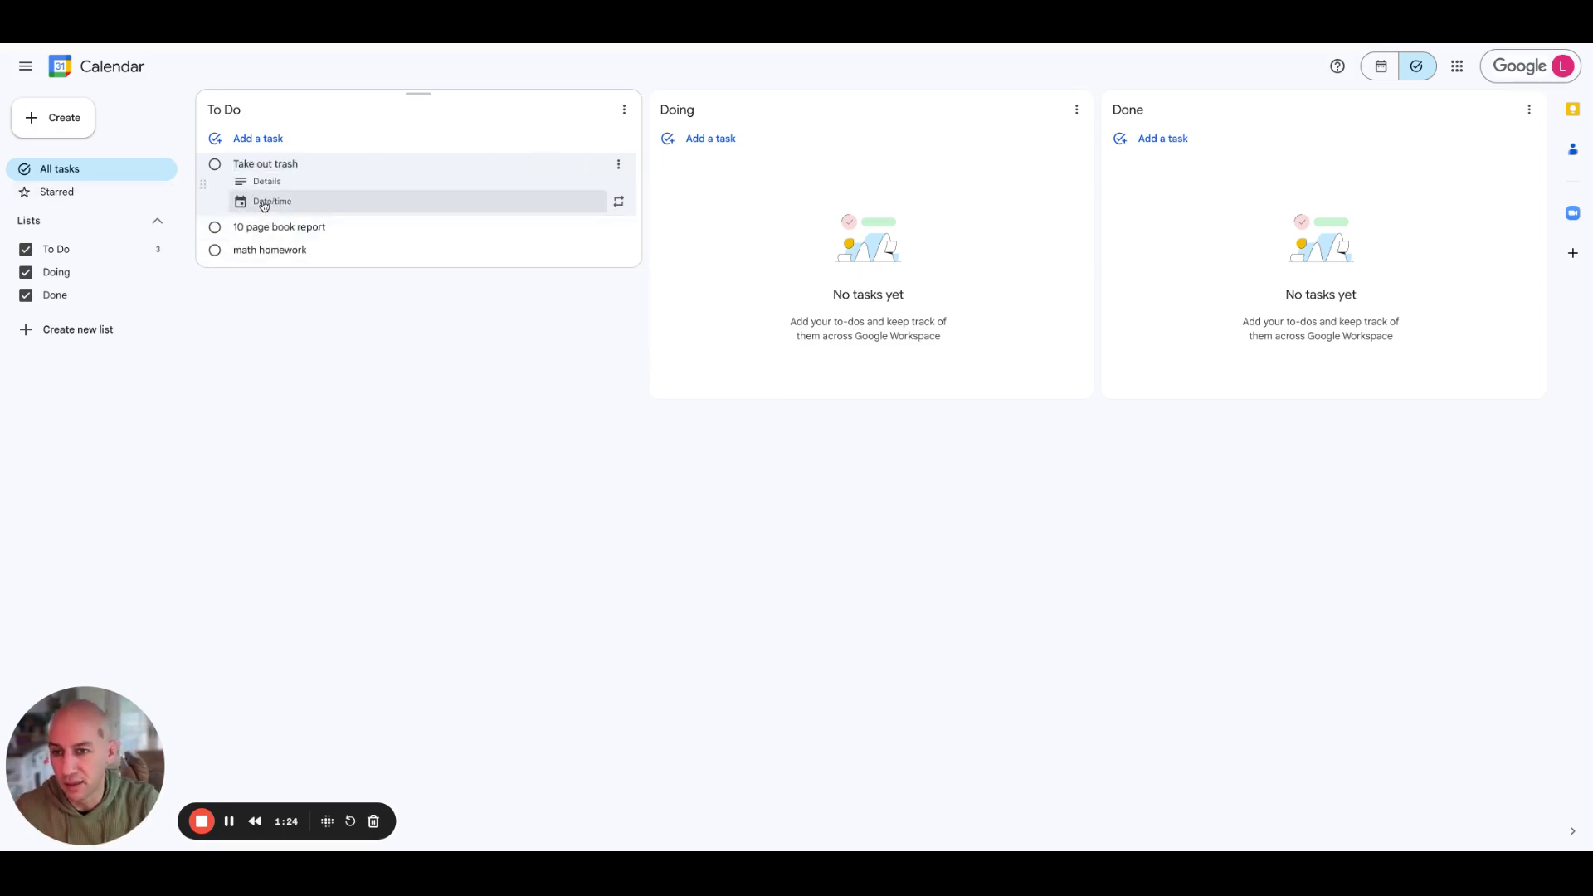
left_click(269, 201)
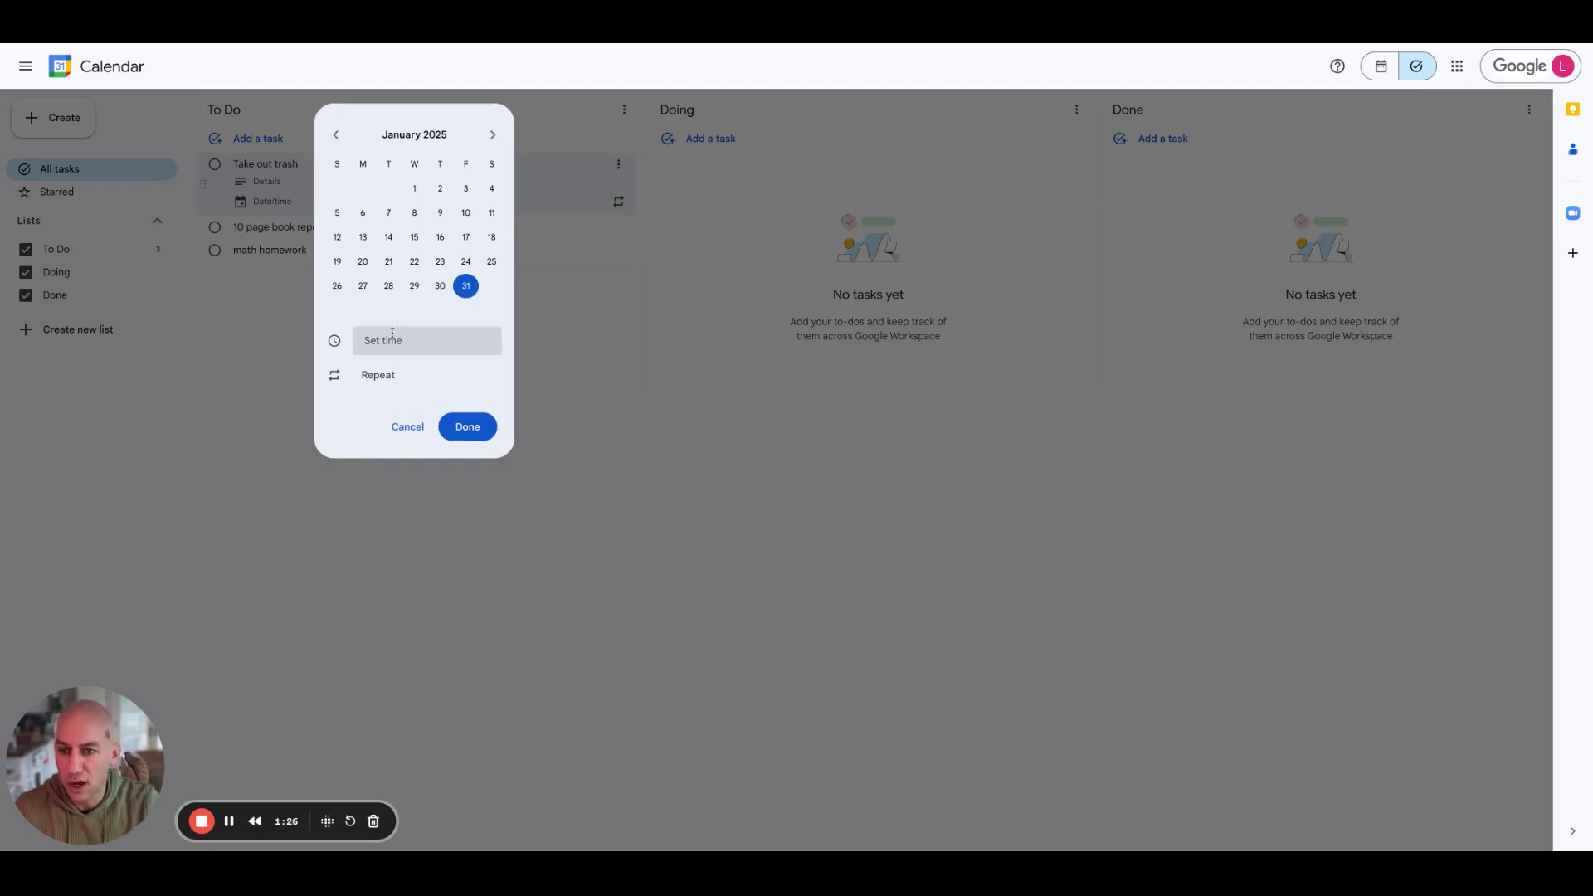
left_click(434, 355)
scroll(439, 555, "down", 5)
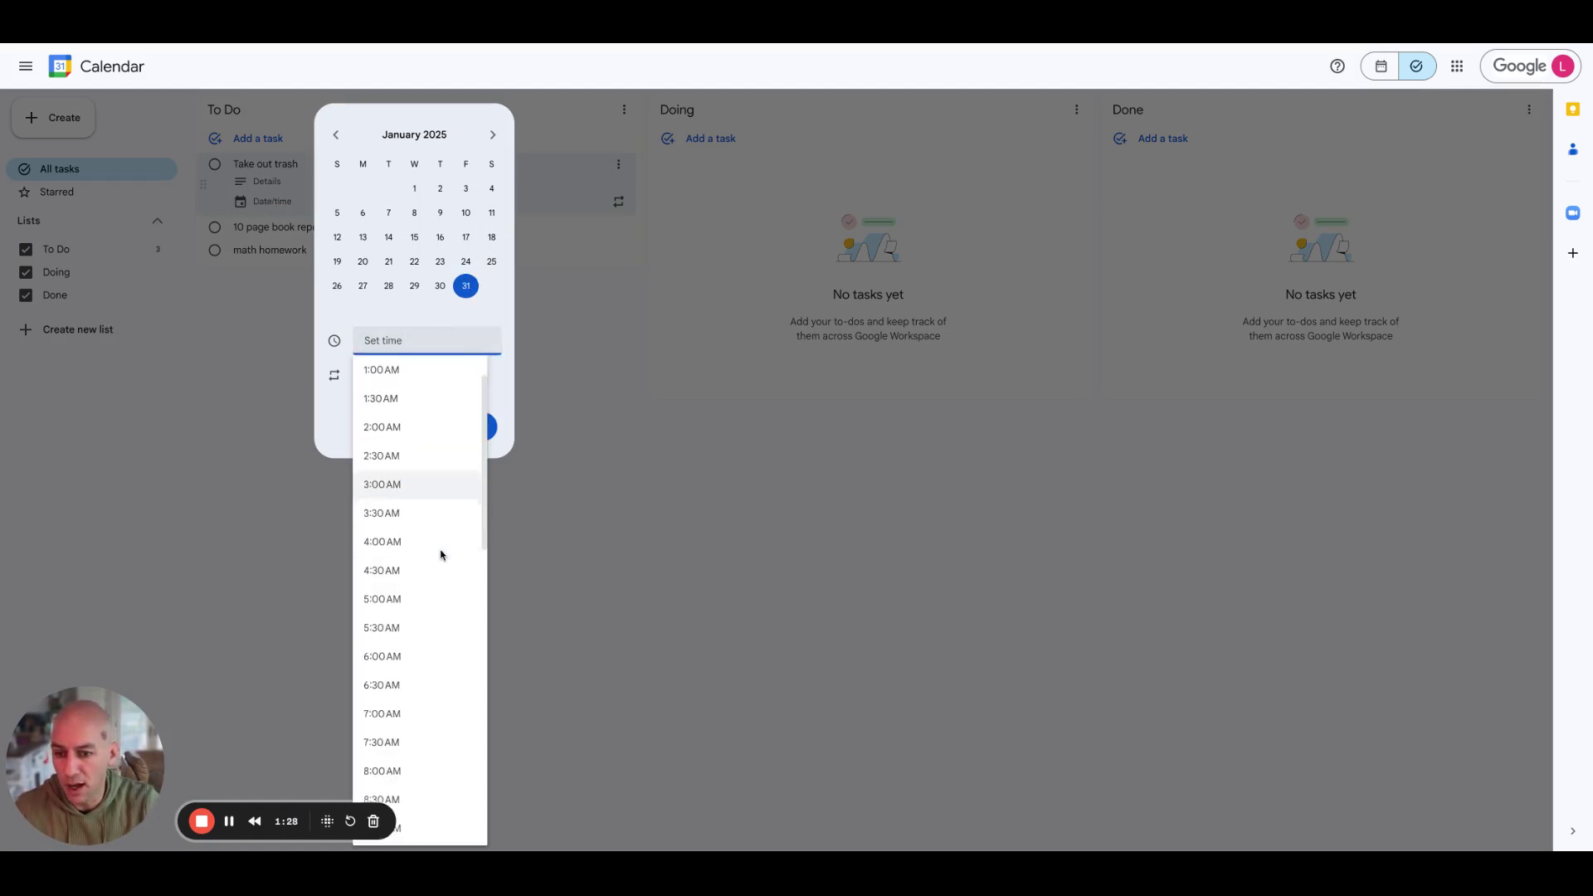
scroll(428, 614, "down", 2)
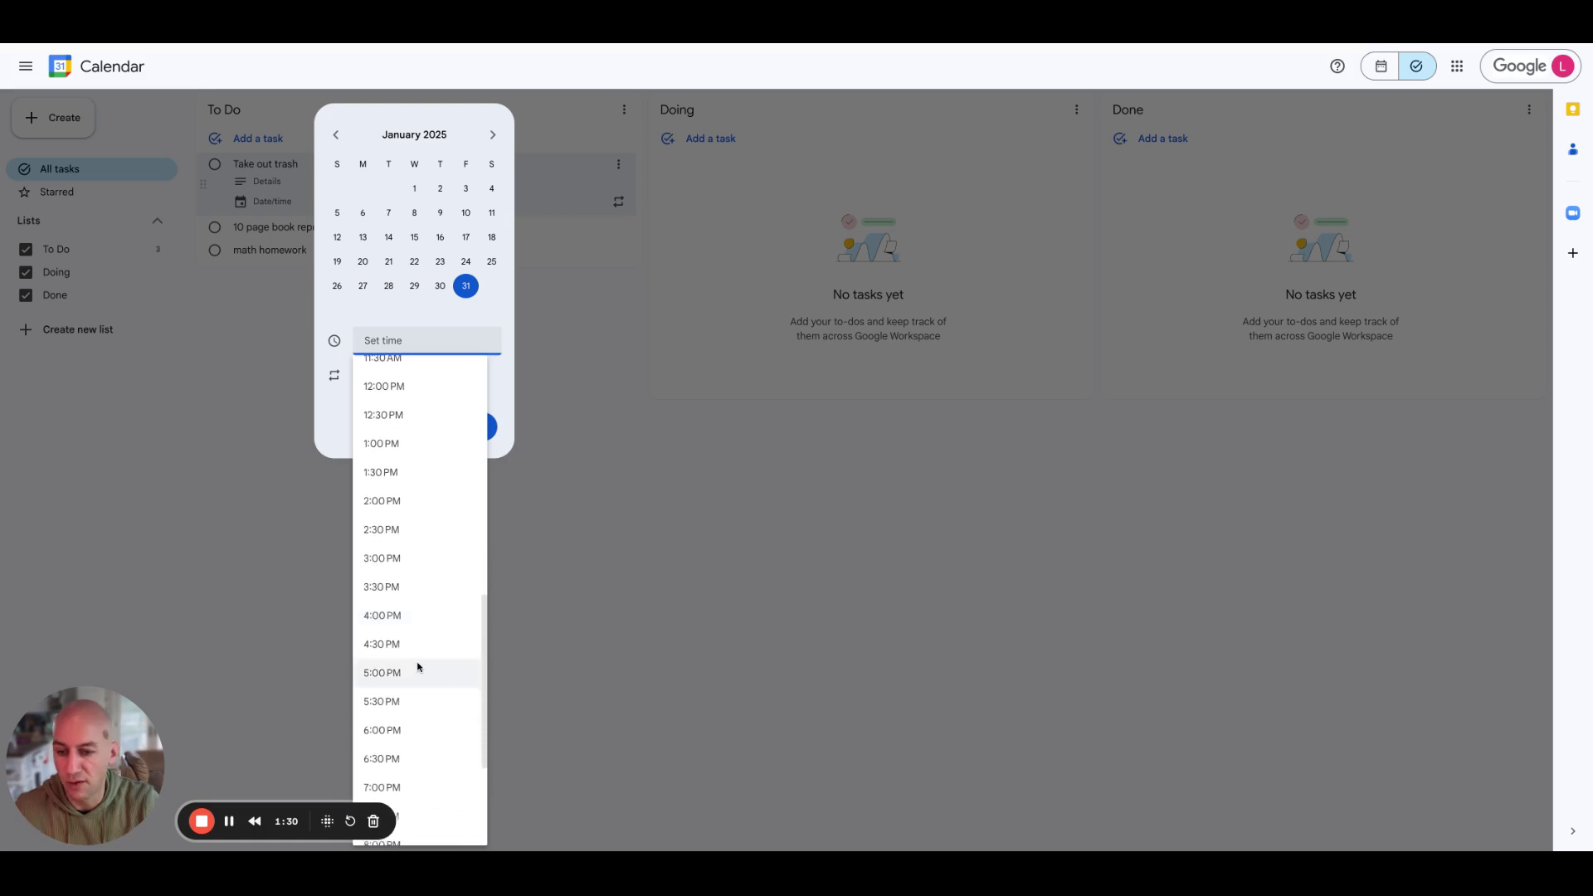
left_click(426, 661)
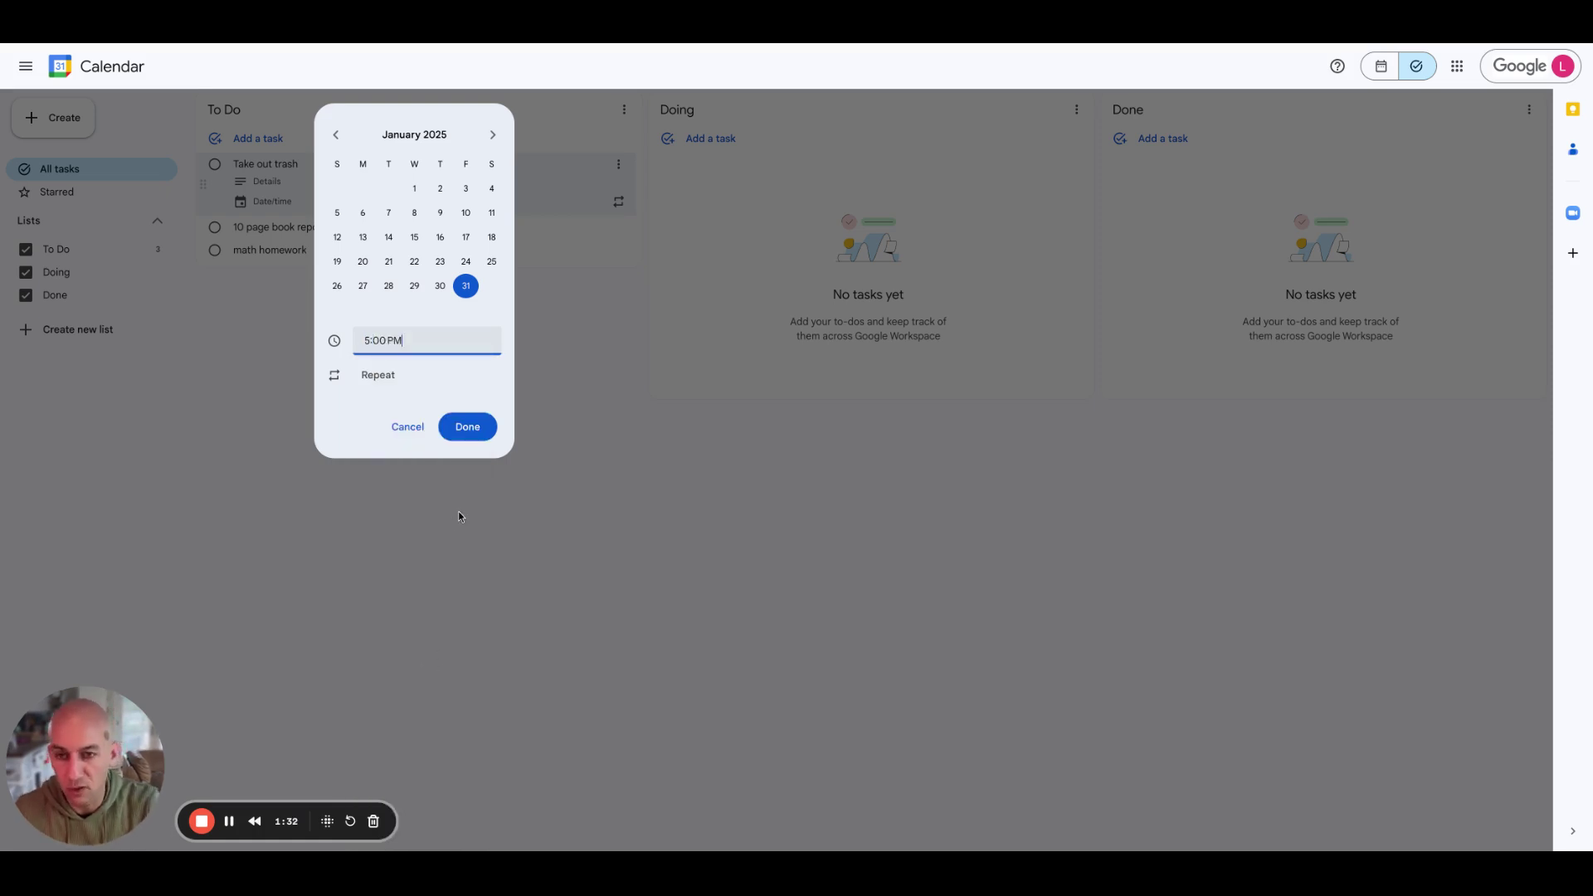
left_click(470, 424)
Schedule the "10 page book report" task for February 3, 2025 at 8:00 AM.
left_click(332, 228)
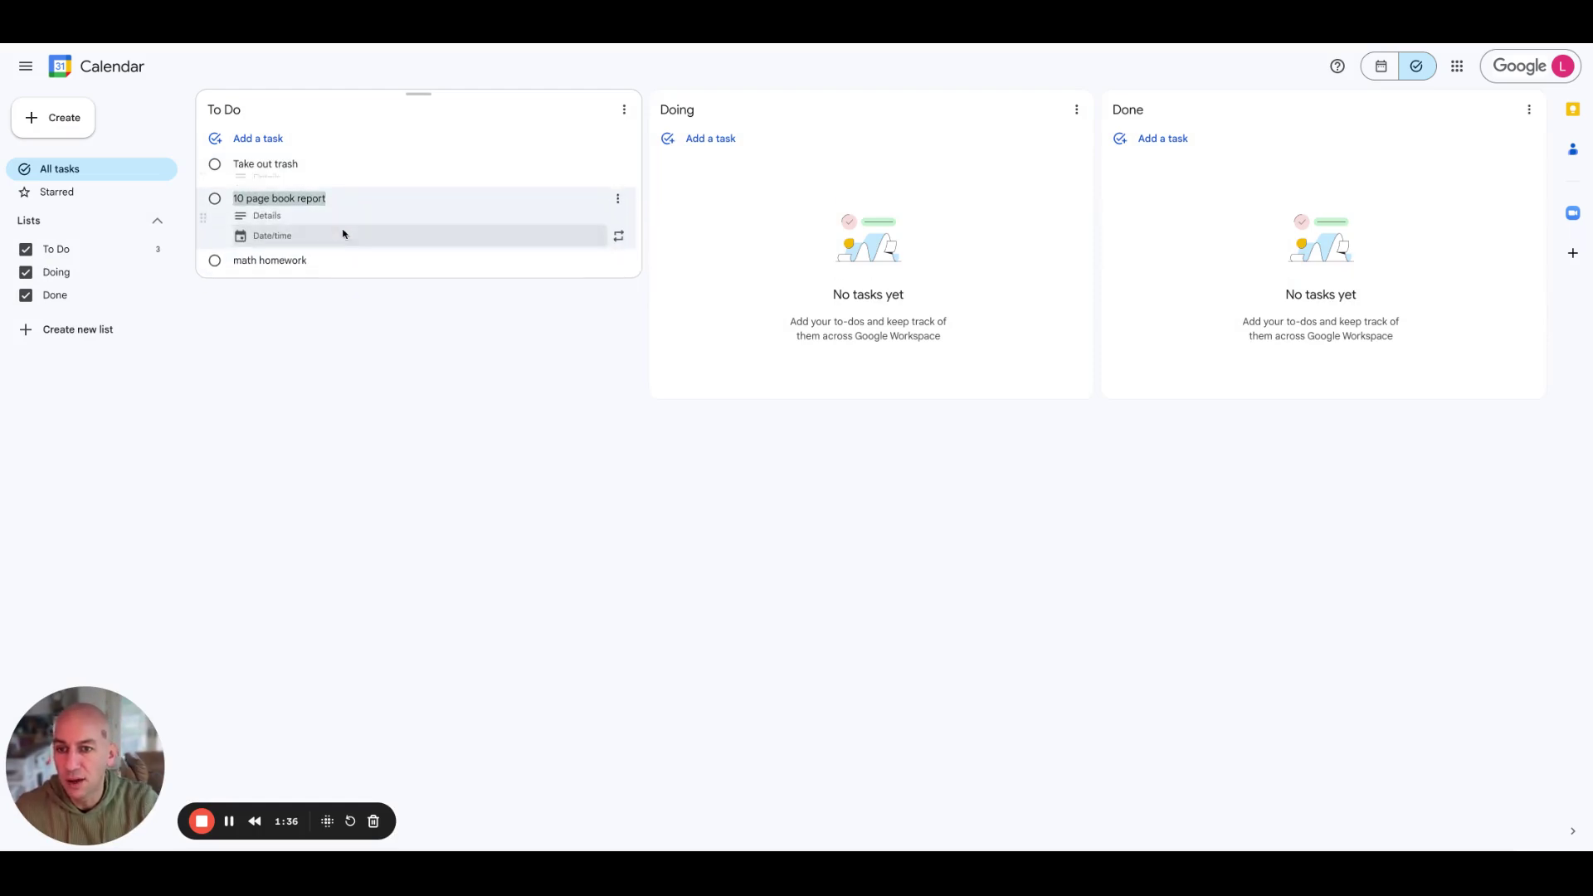
left_click(274, 243)
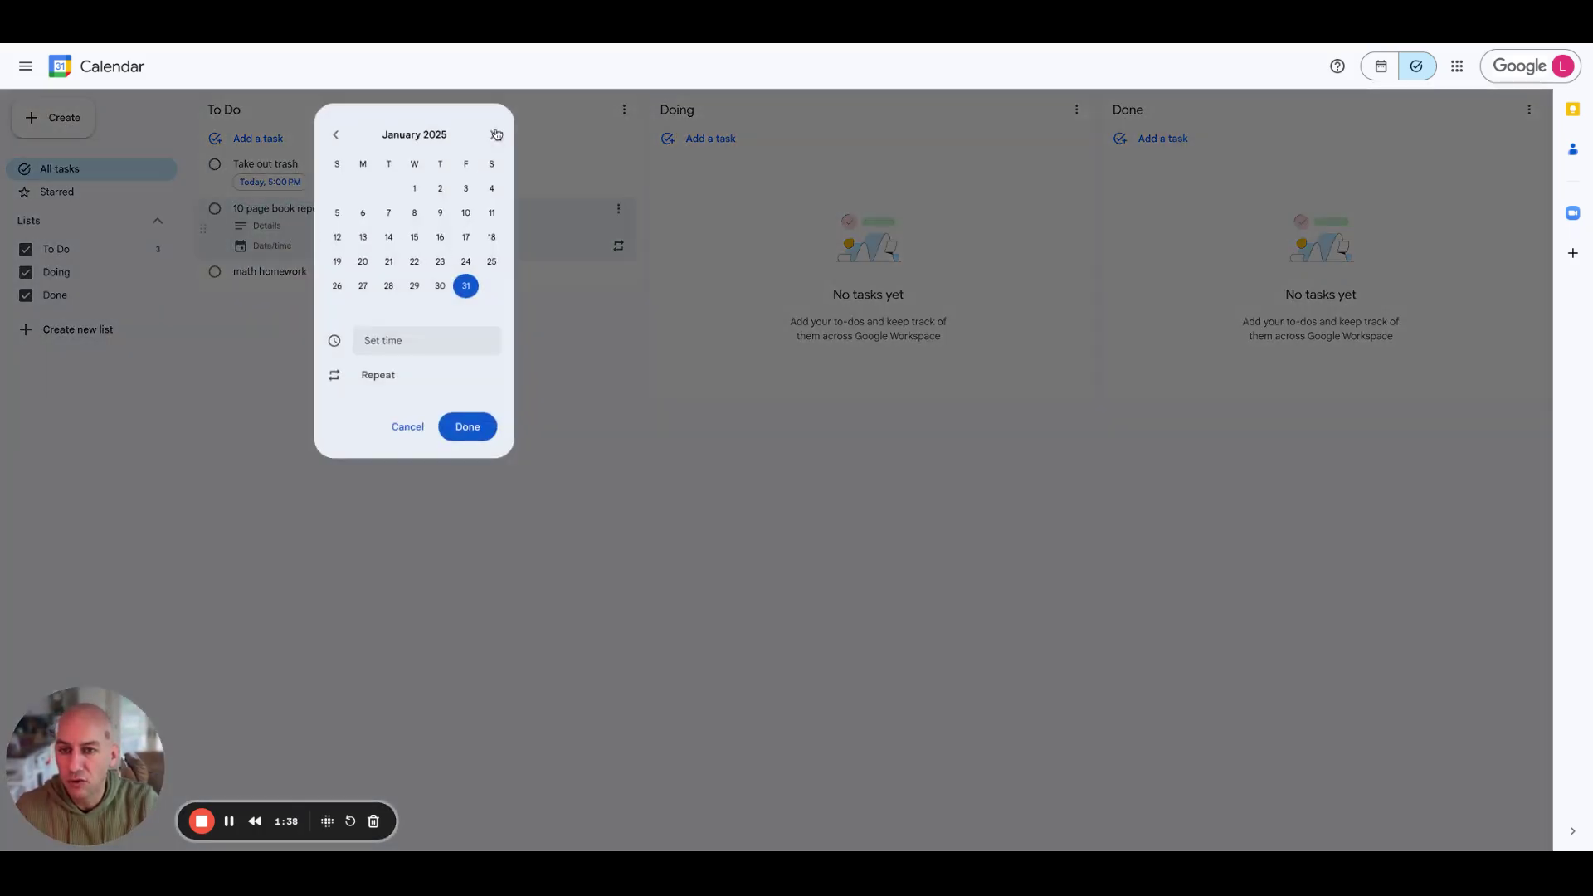
left_click(492, 134)
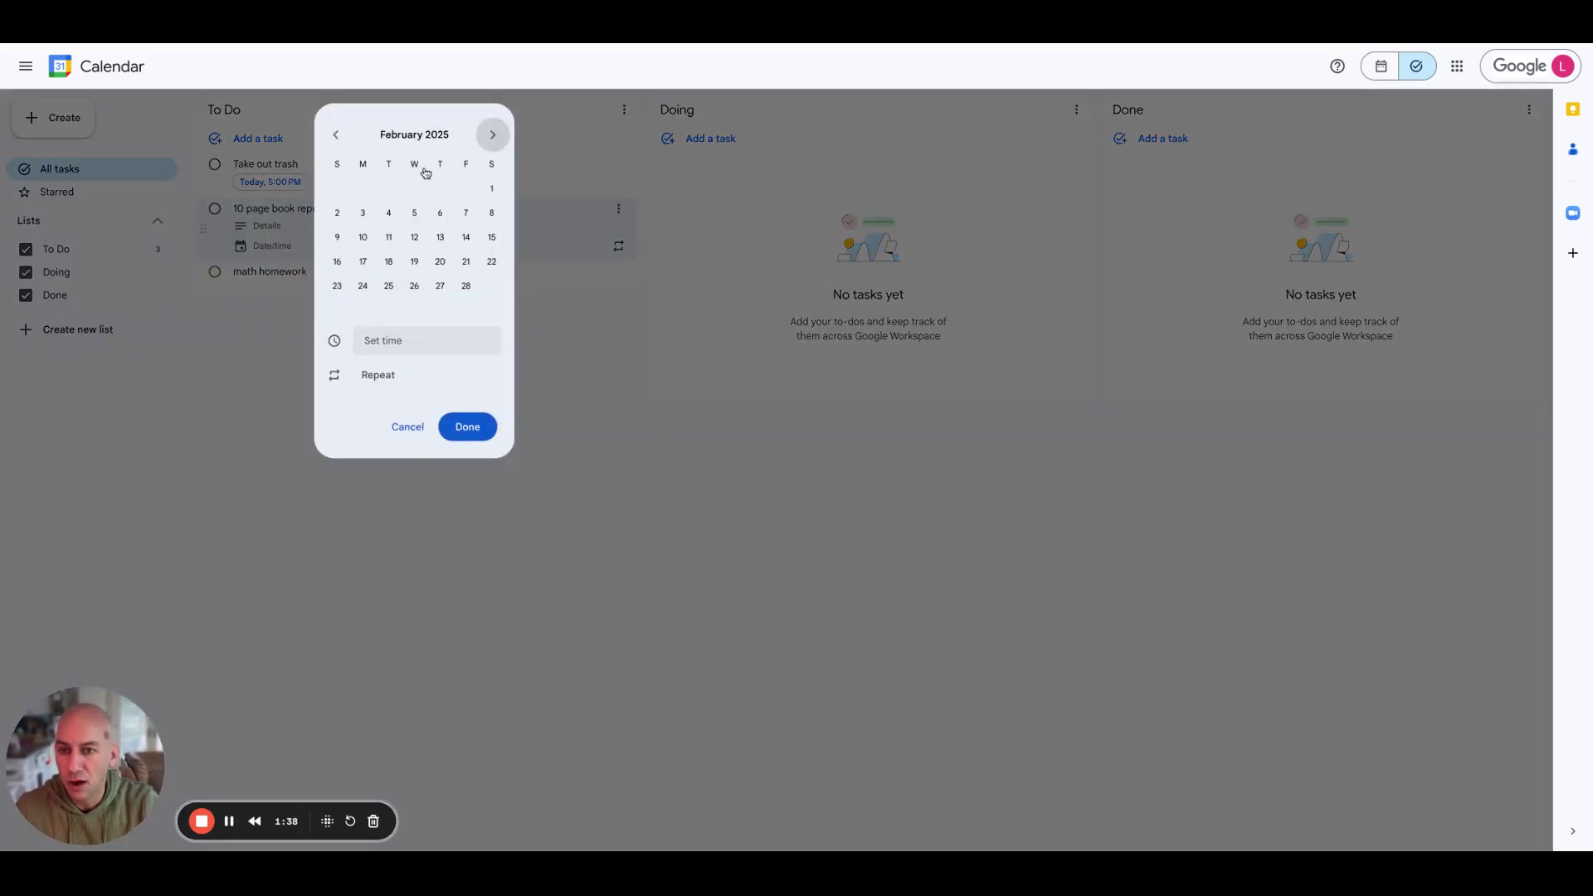
left_click(361, 213)
left_click(390, 340)
scroll(395, 432, "down", 5)
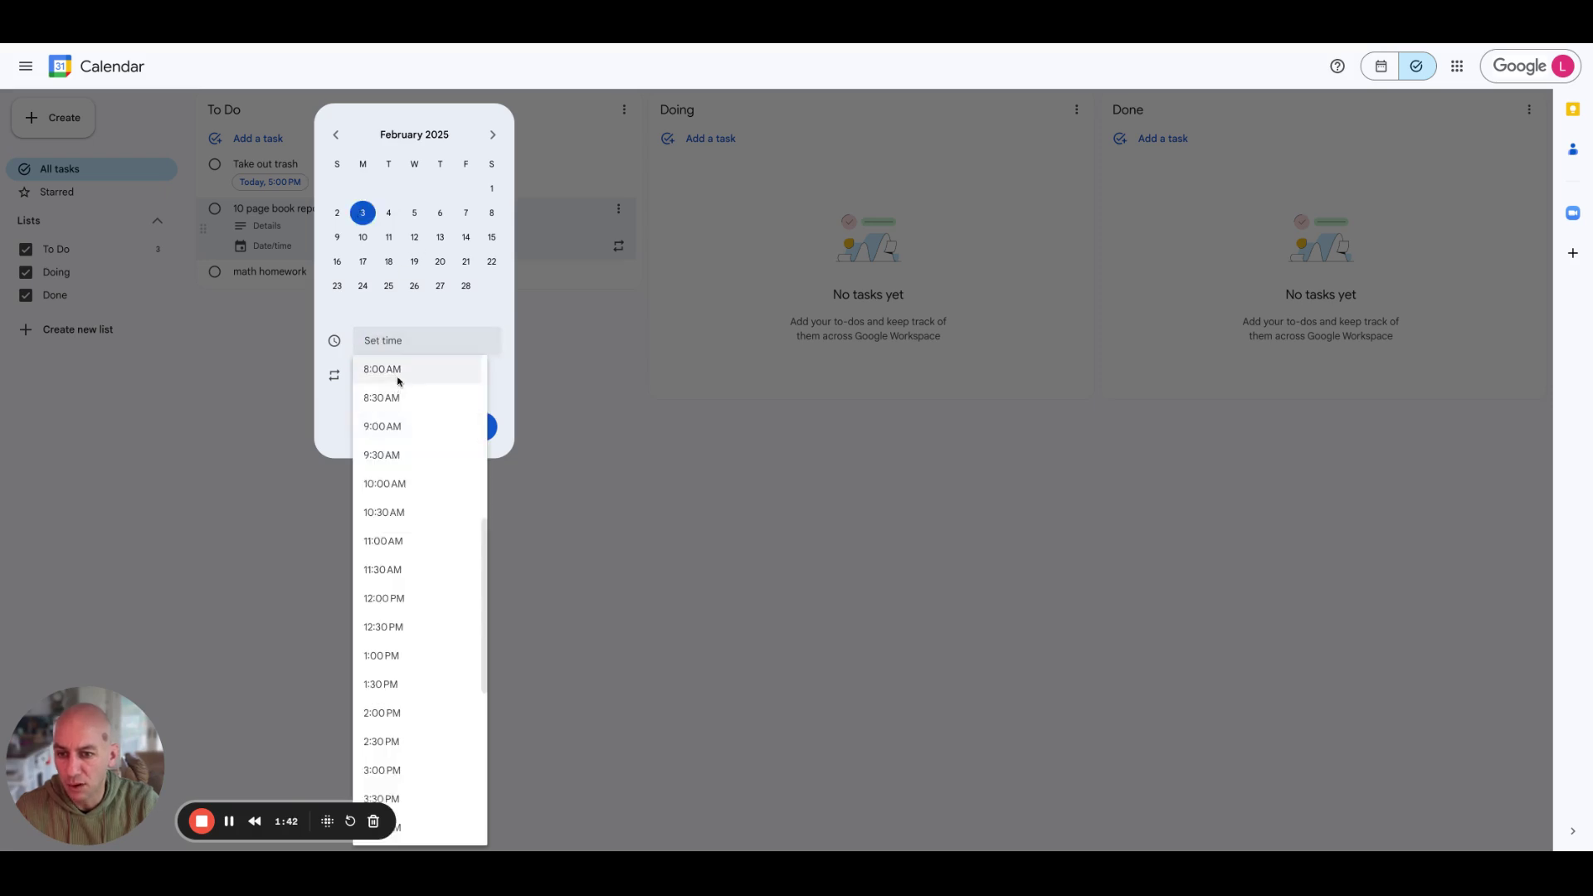
left_click(395, 379)
left_click(459, 427)
Add the details text "Great Gatsby Book report" to the "10 page book report" task.
left_click(279, 226)
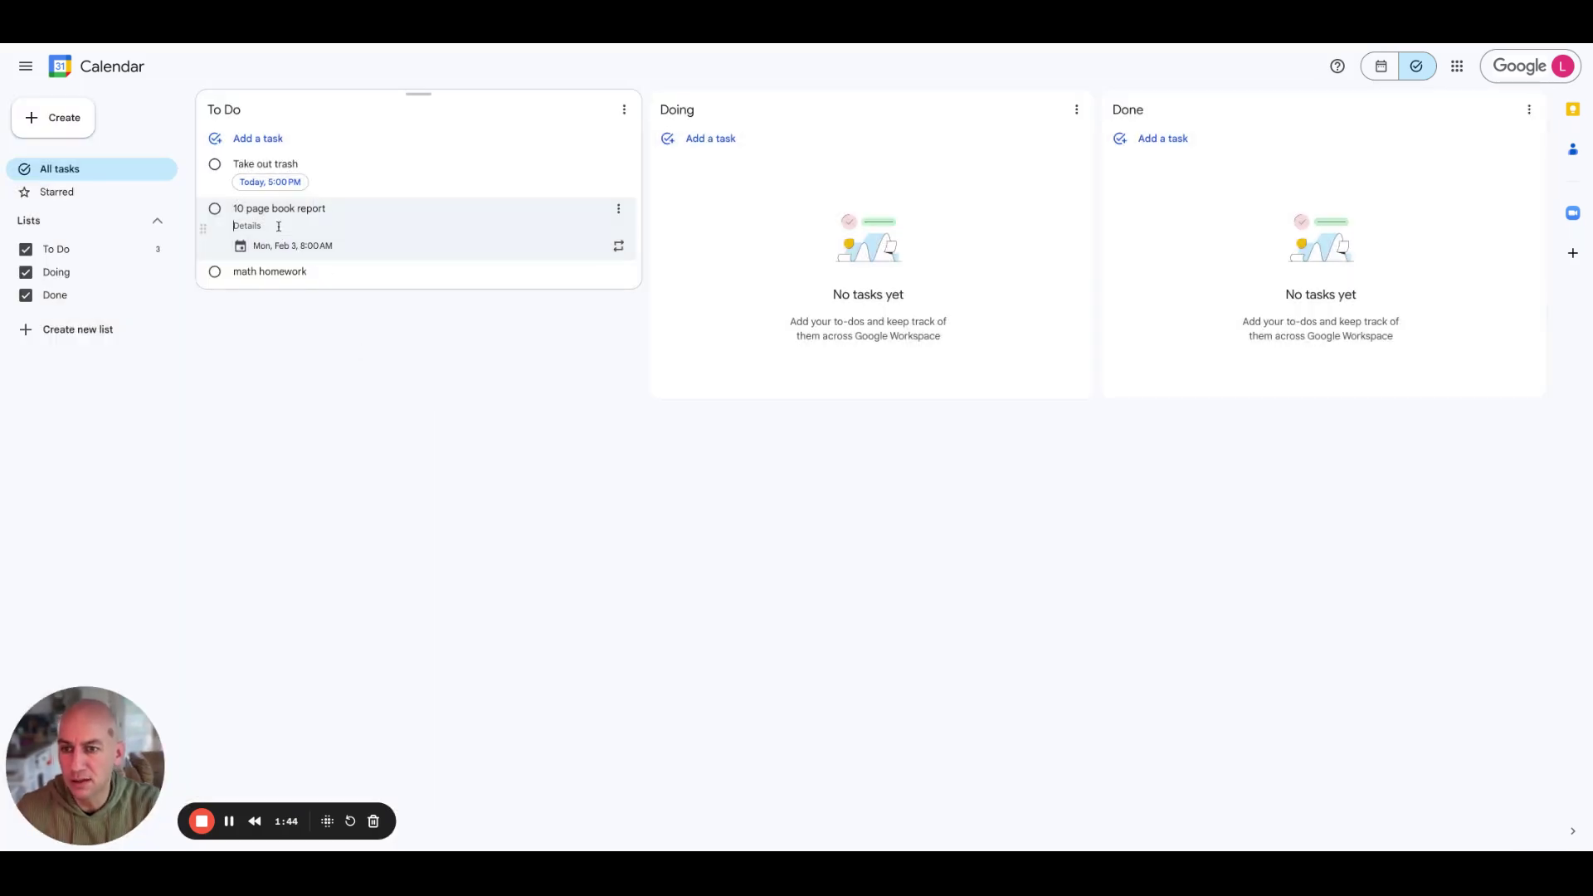
type("Great Gatsby")
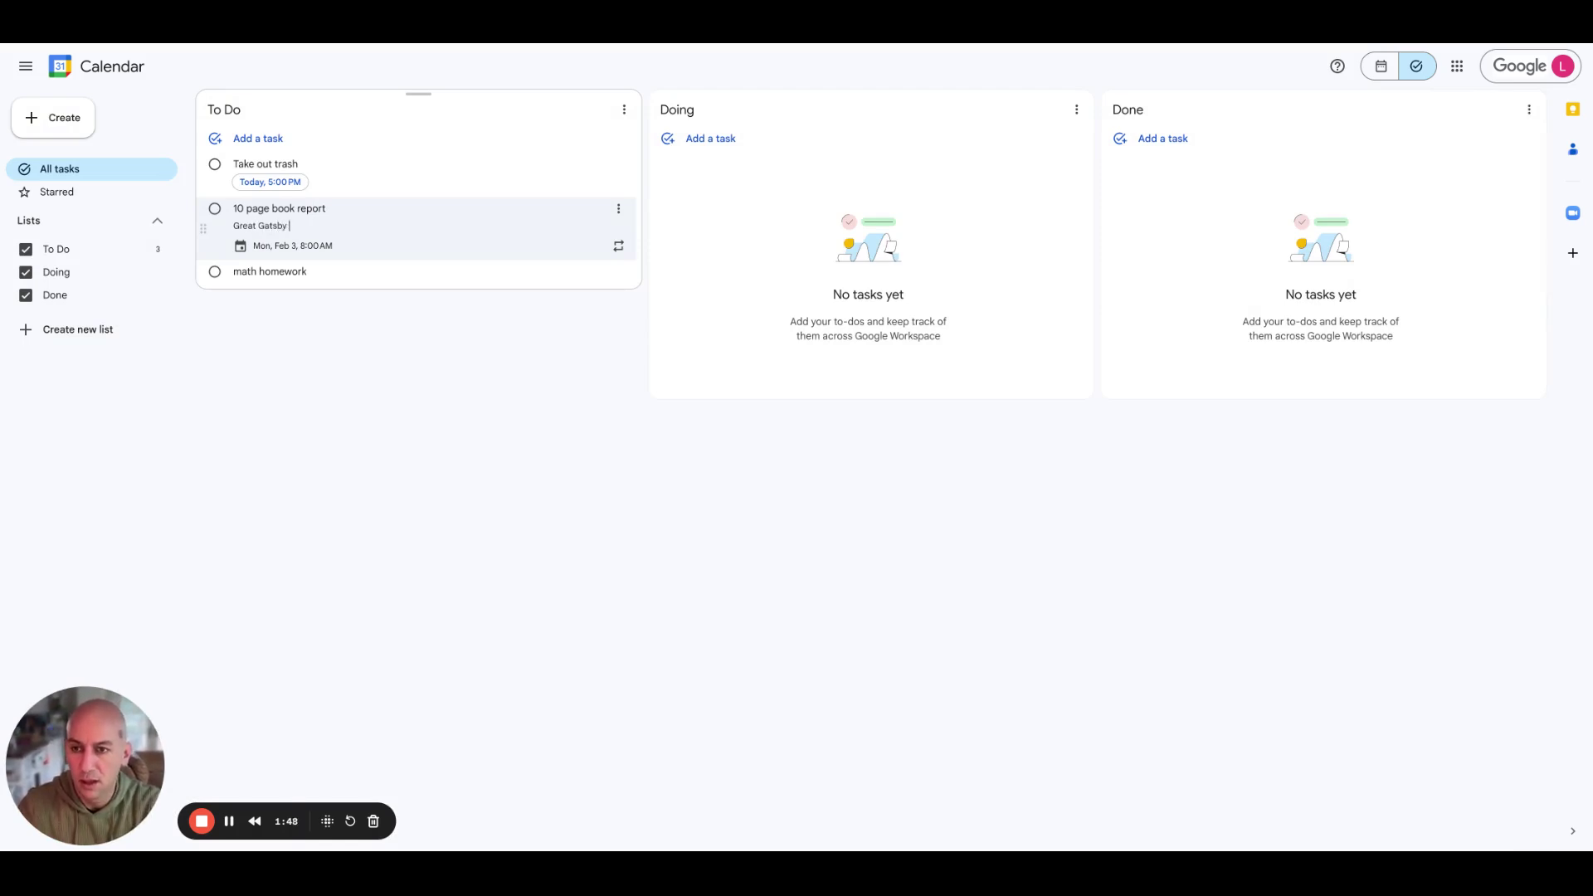
type(" Book report")
key("Return")
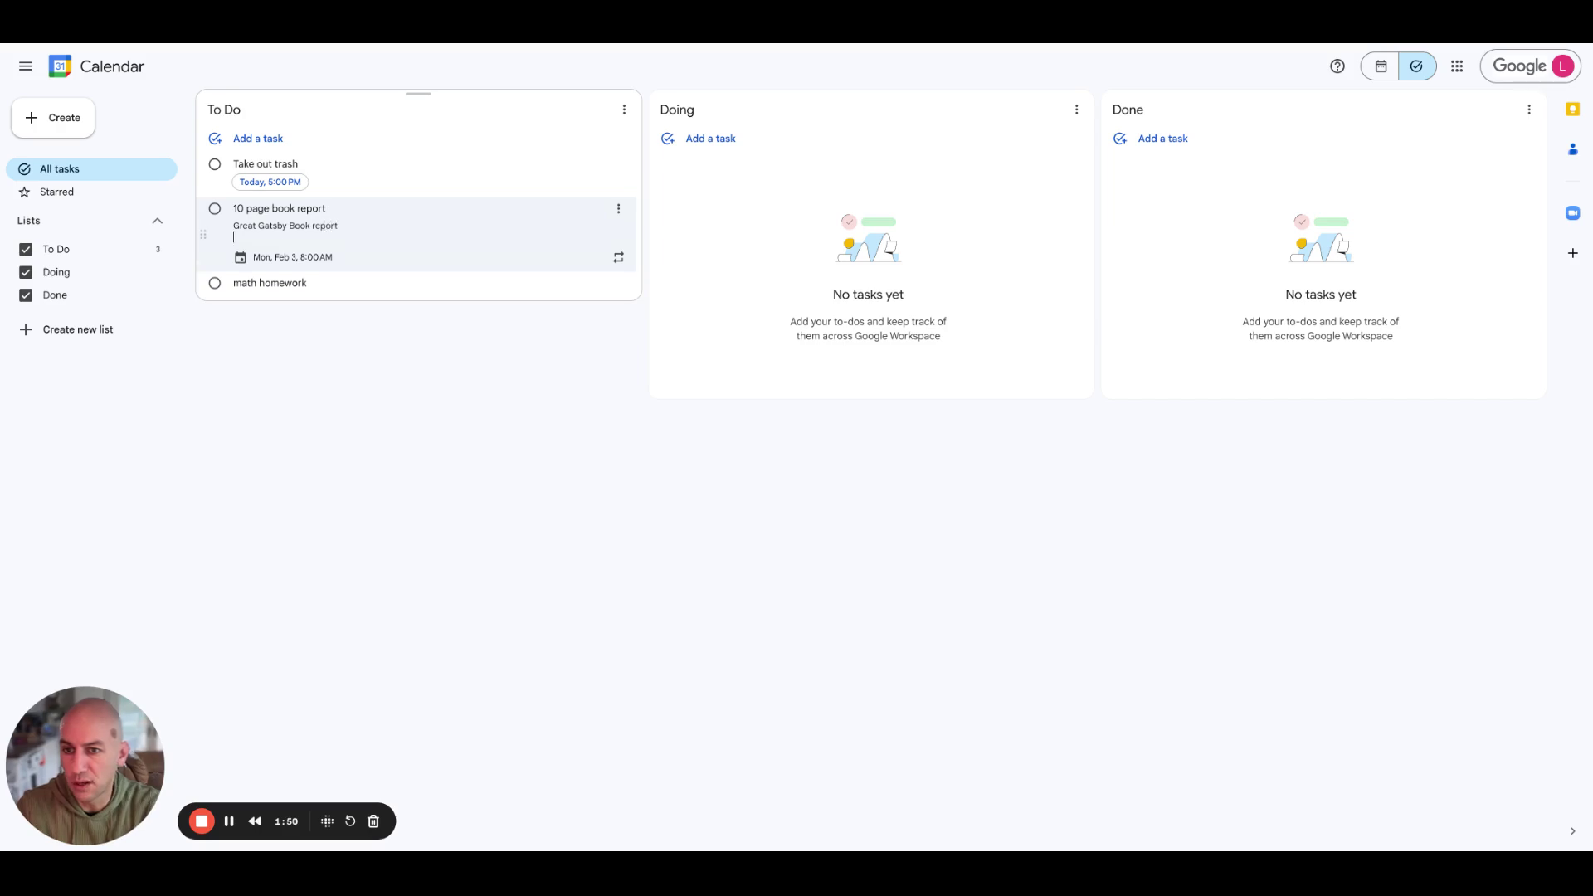
key("BackSpace")
left_click(297, 303)
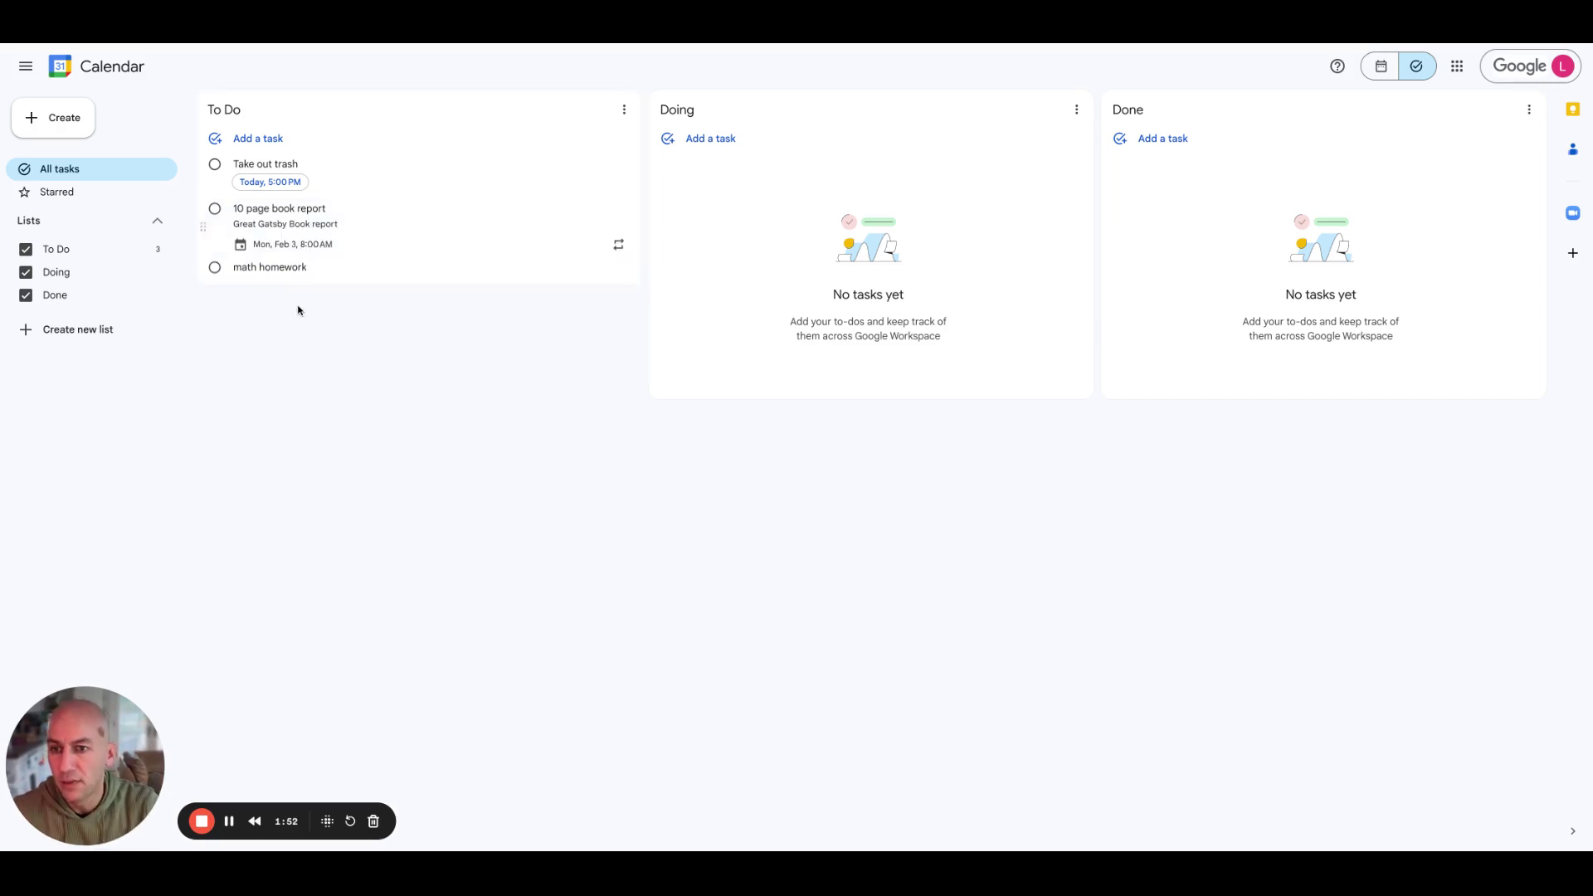
Schedule the "math homework" task for January 31, 2025 at 4:00 PM.
left_click(316, 266)
left_click(290, 303)
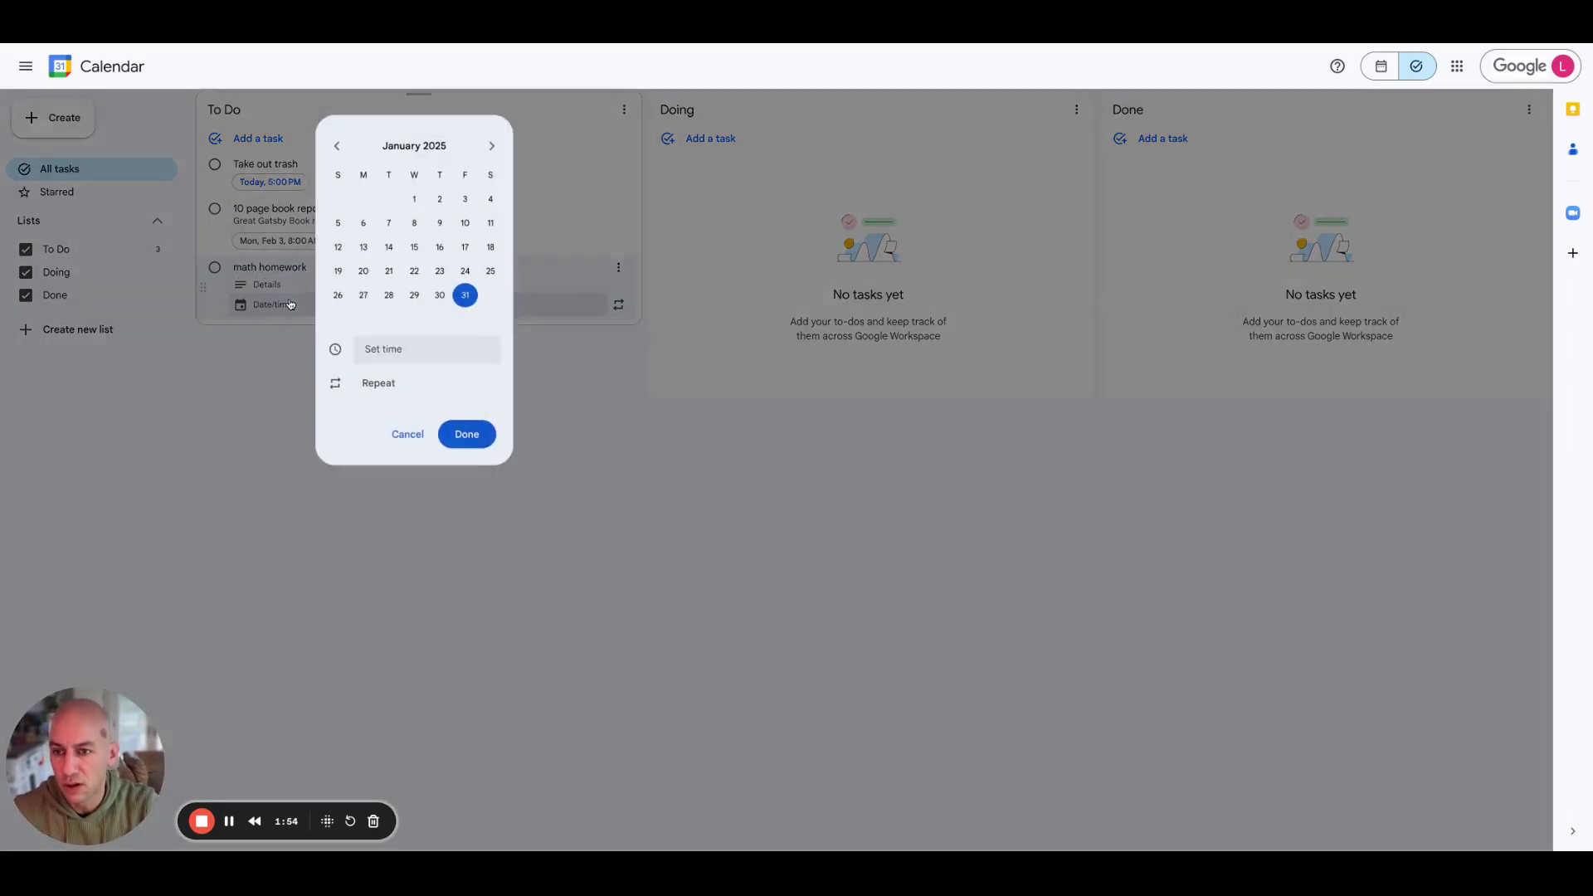
left_click(398, 349)
scroll(448, 594, "down", 5)
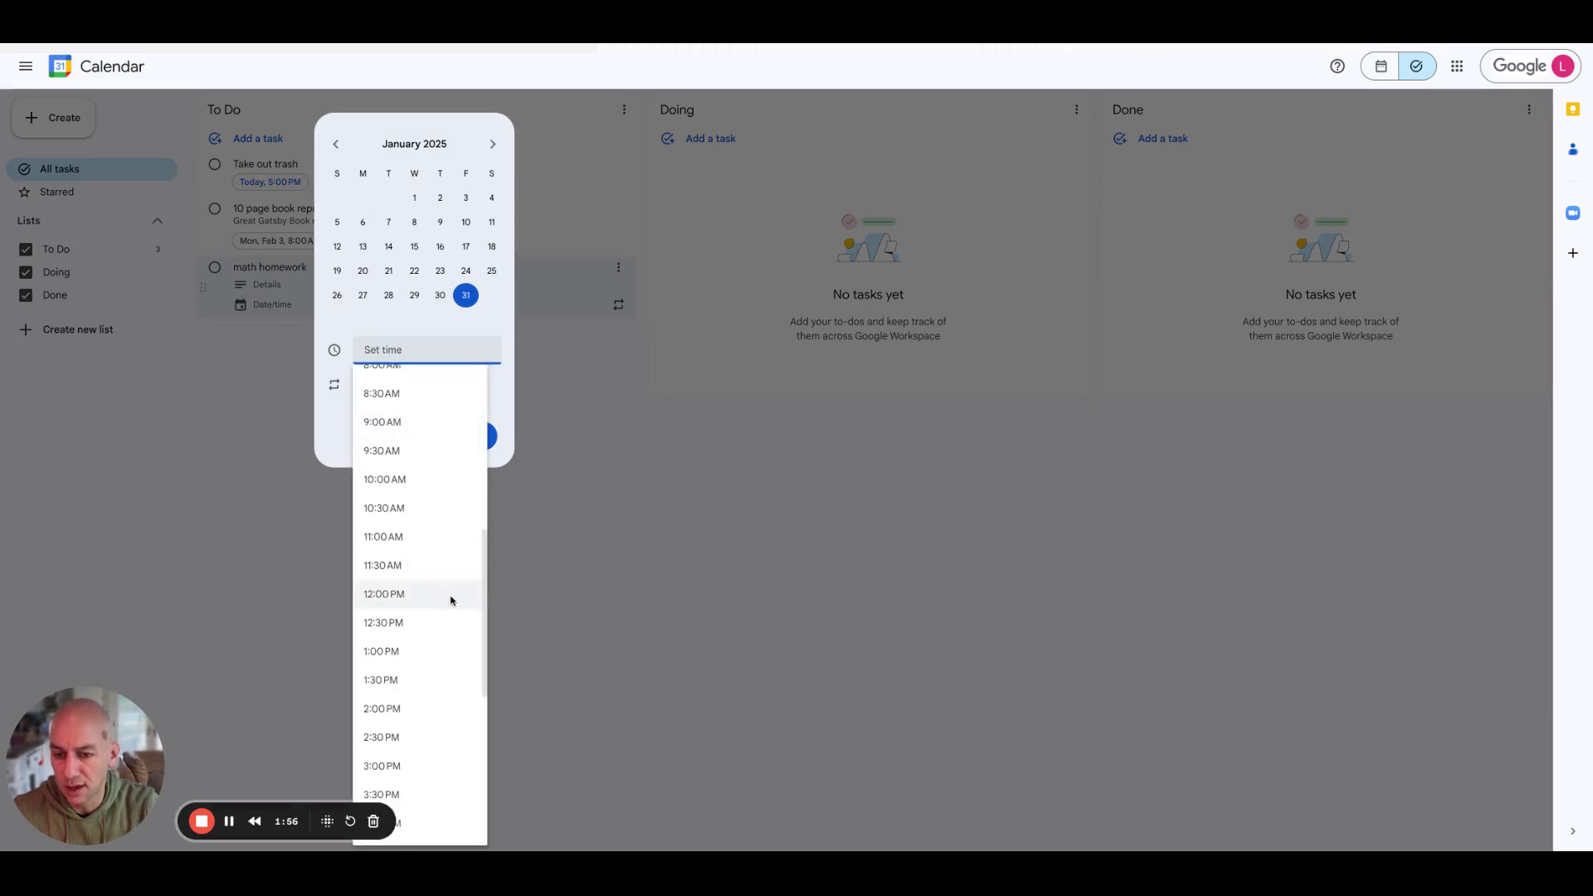
scroll(444, 594, "up", 1)
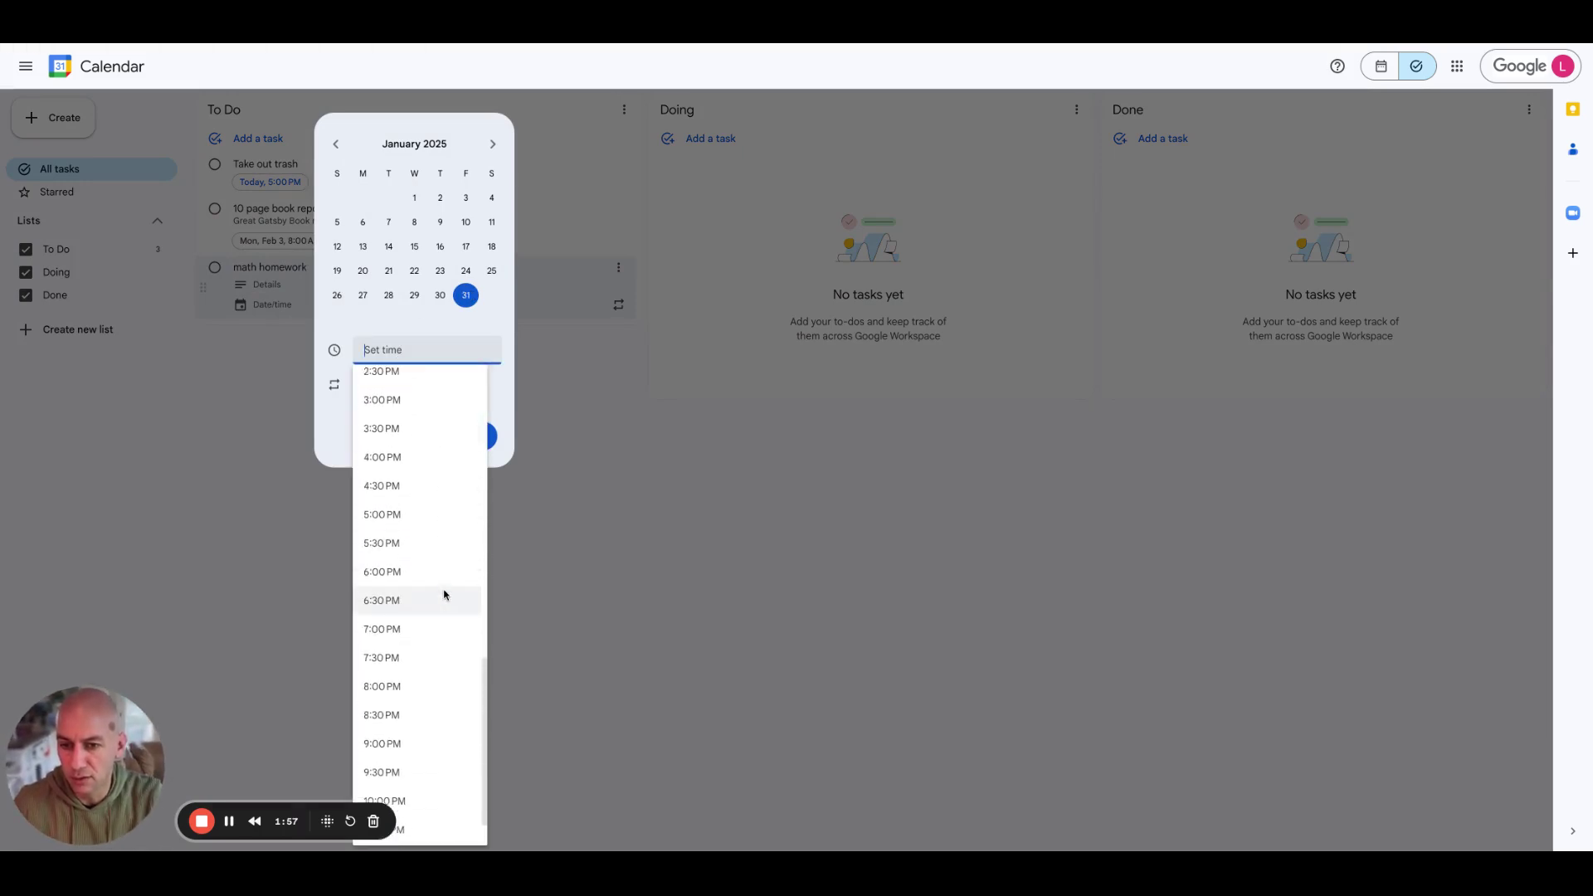
left_click(427, 458)
left_click(465, 440)
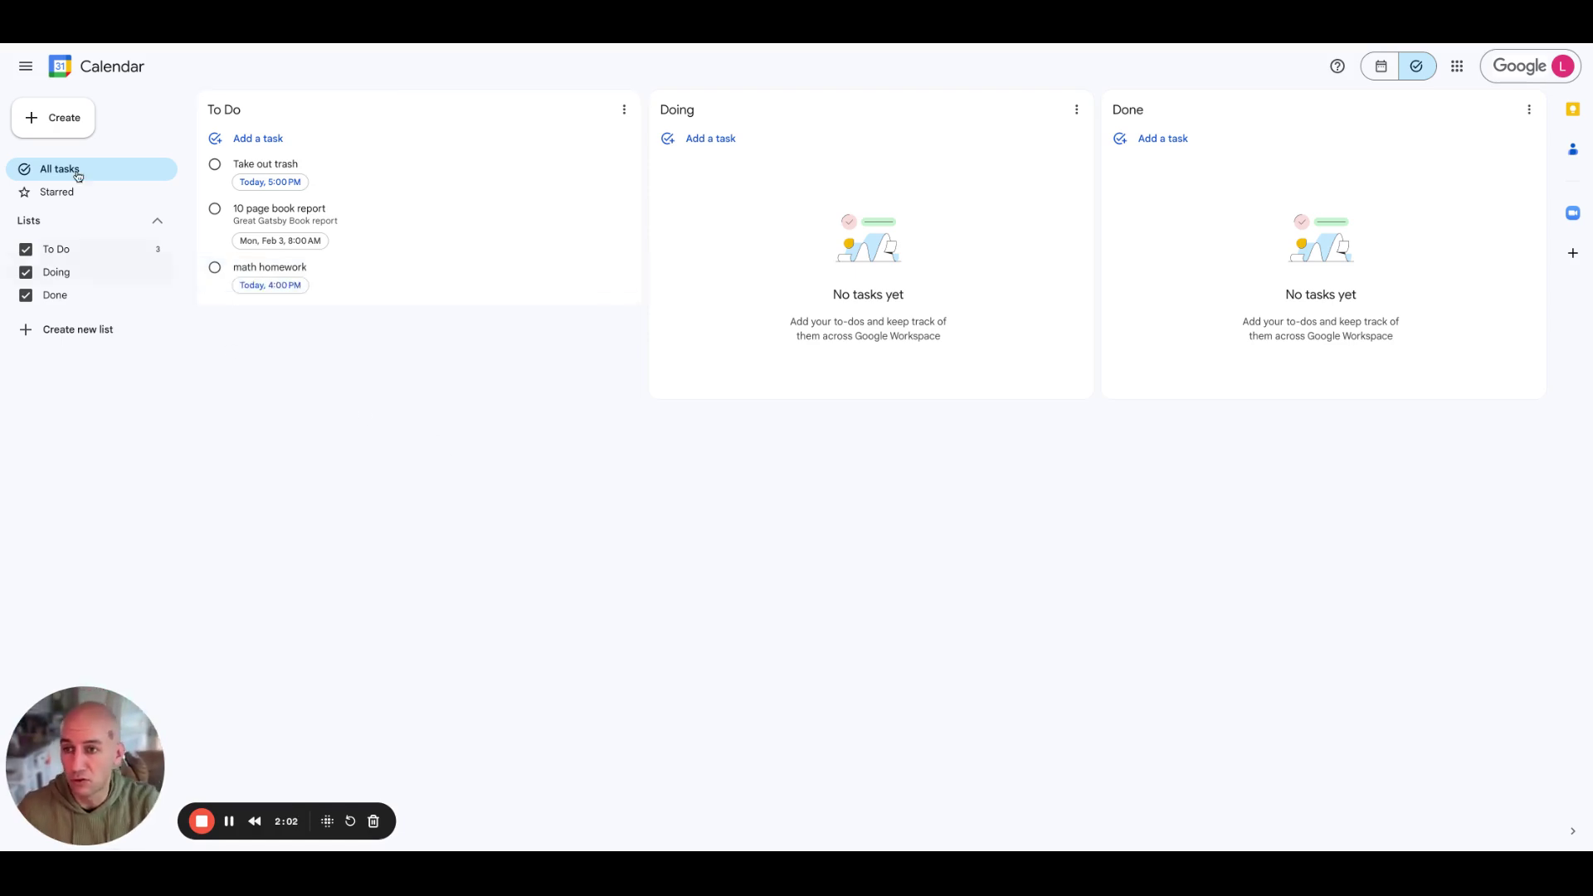
Return to the calendar view and look at the scheduled tasks in the current week and the week of February 2, 2025.
left_click(1381, 67)
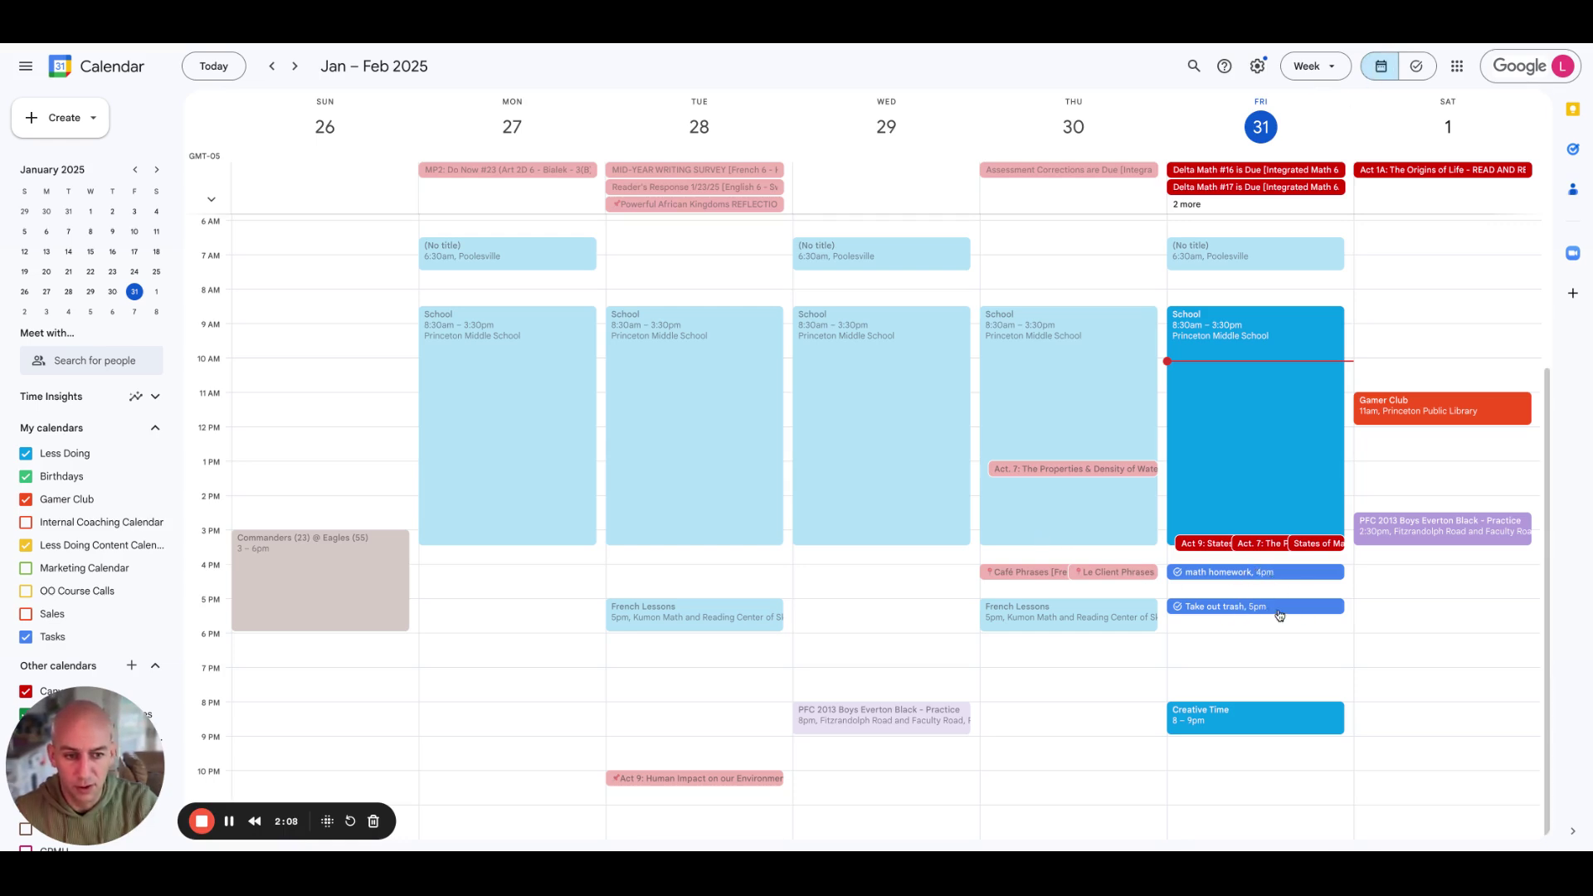
left_click(46, 312)
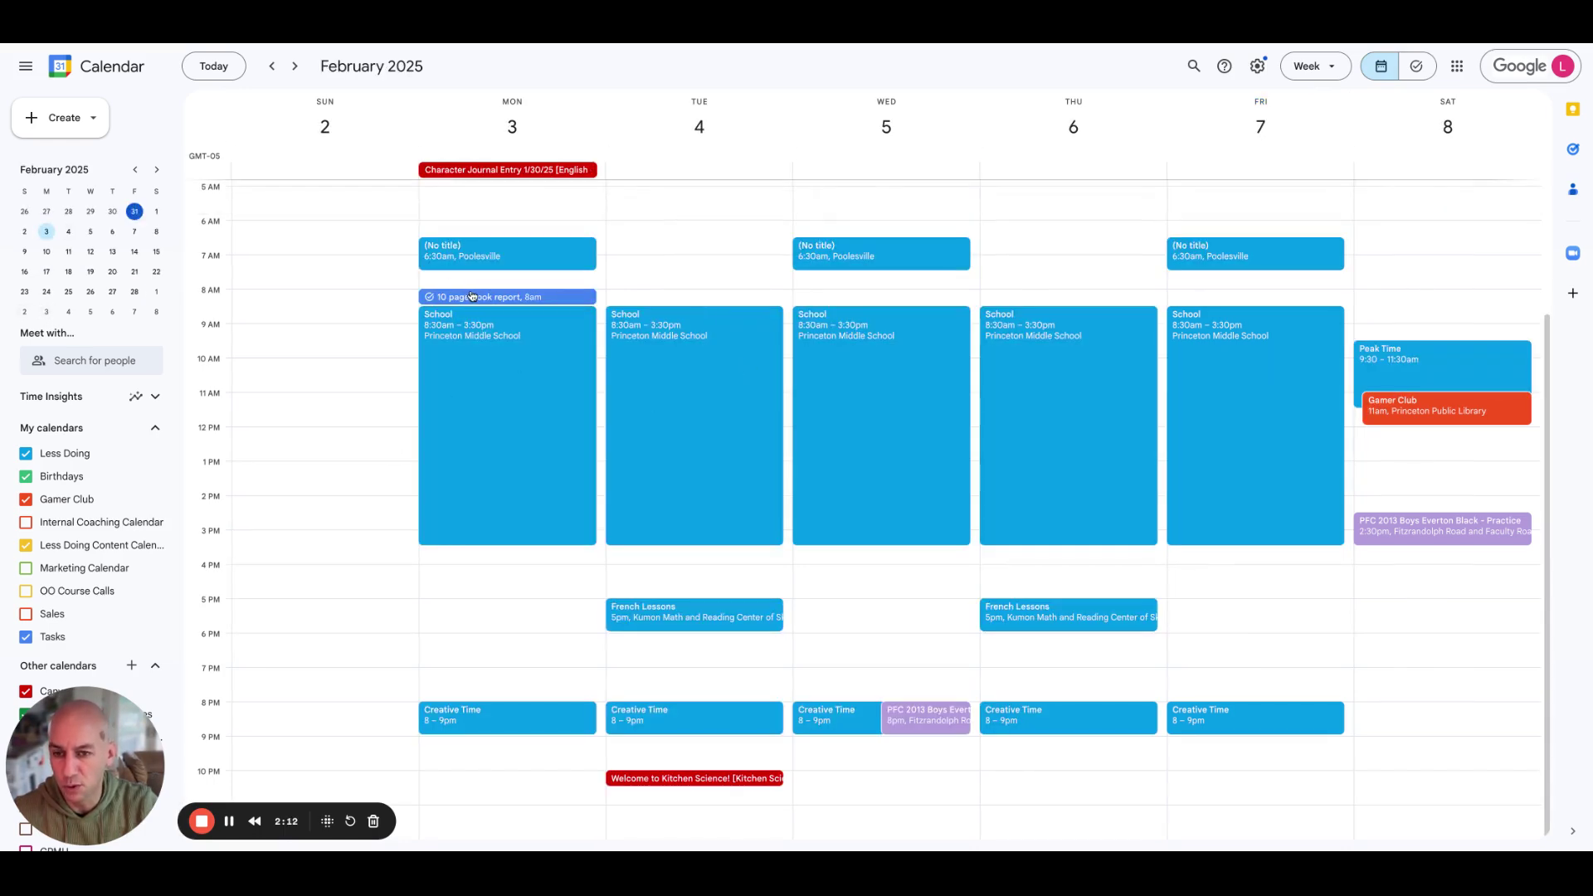
Reschedule the "Take out trash" task on the calendar to Saturday, February 1, 2025 at 8 AM and check its date on the task board.
left_click(215, 66)
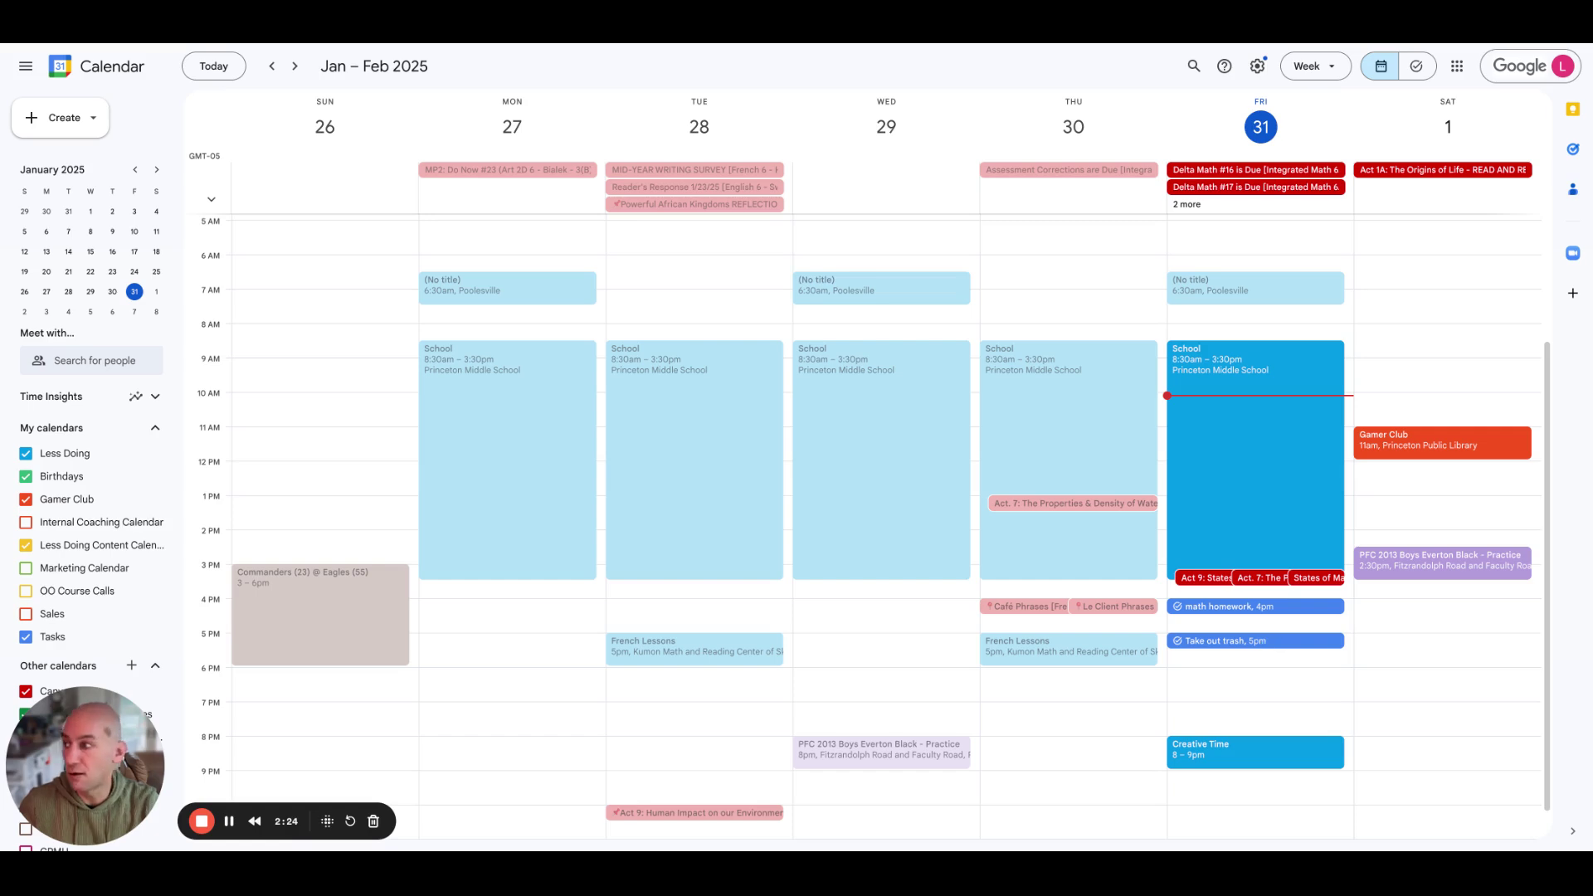
left_click_drag(1234, 642, 1433, 351)
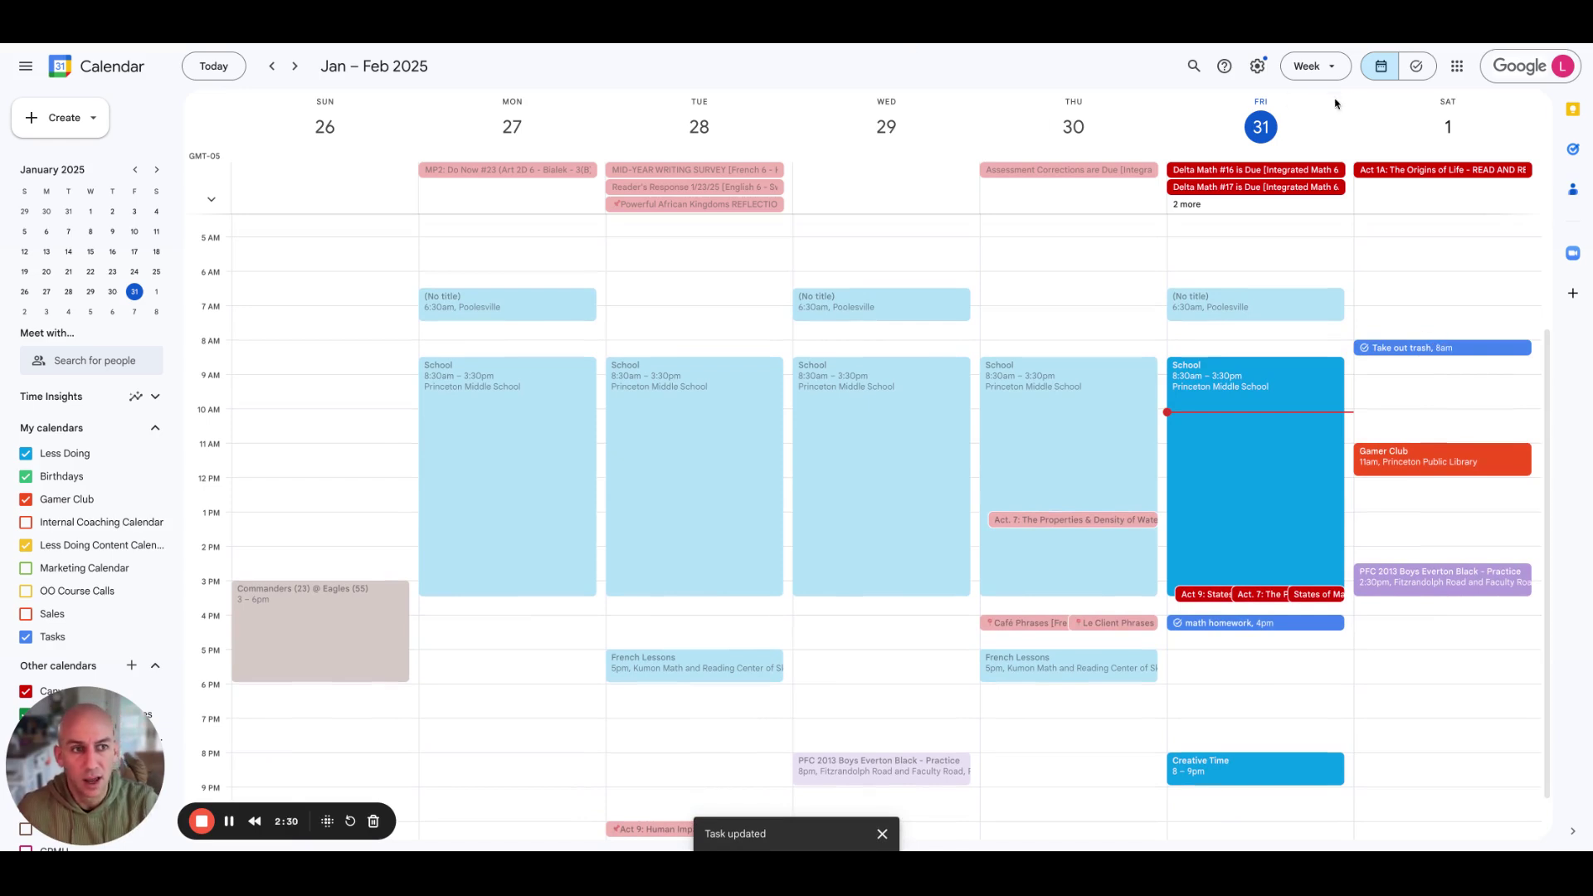
left_click(1416, 68)
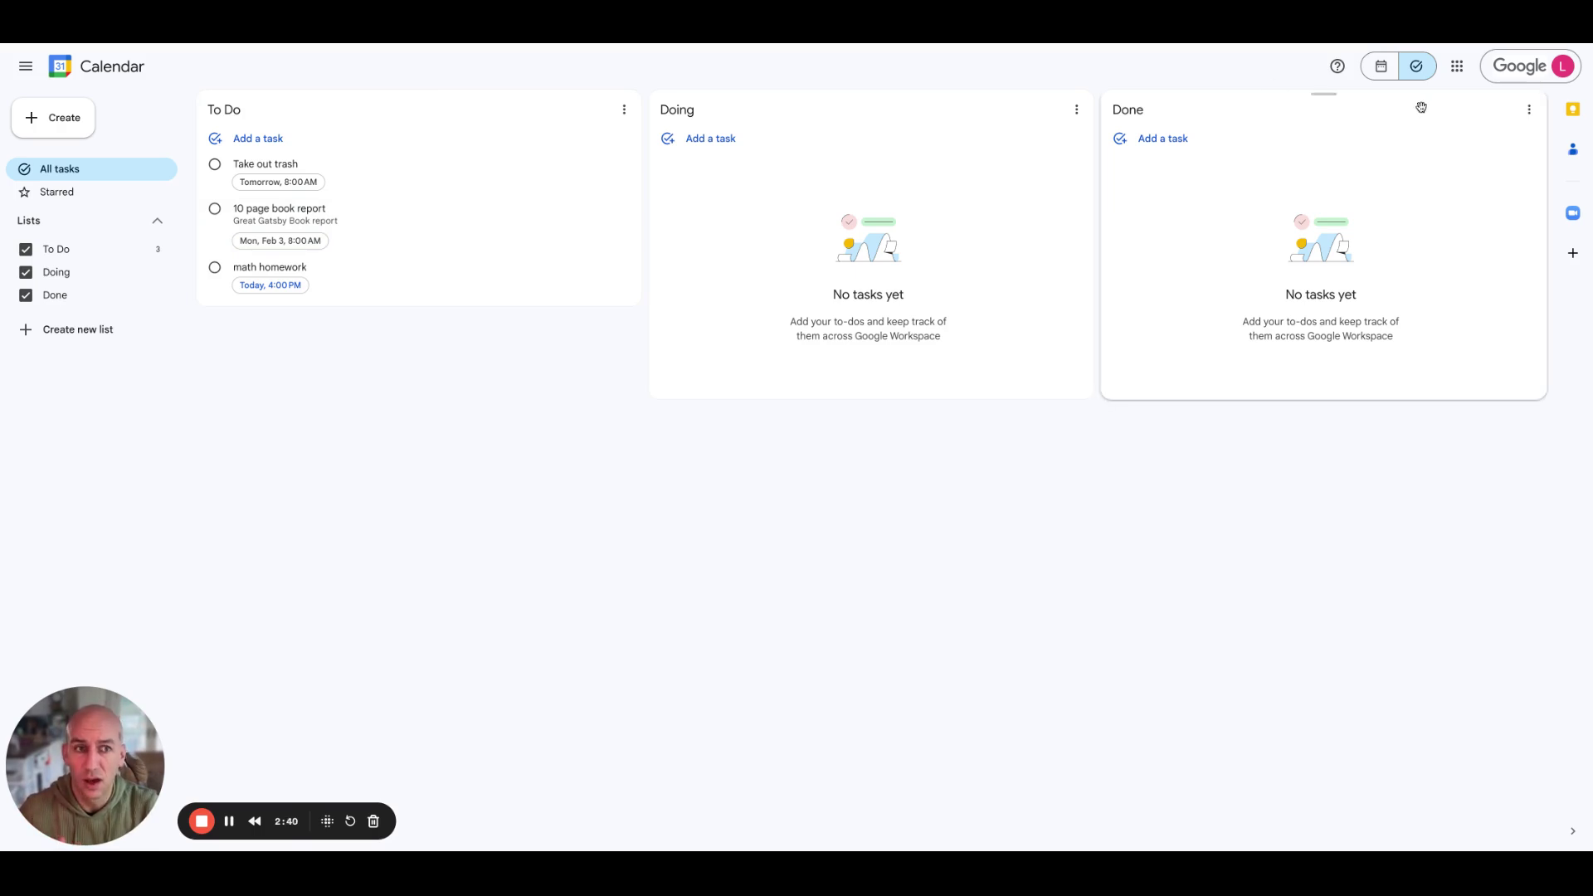
left_click(1381, 67)
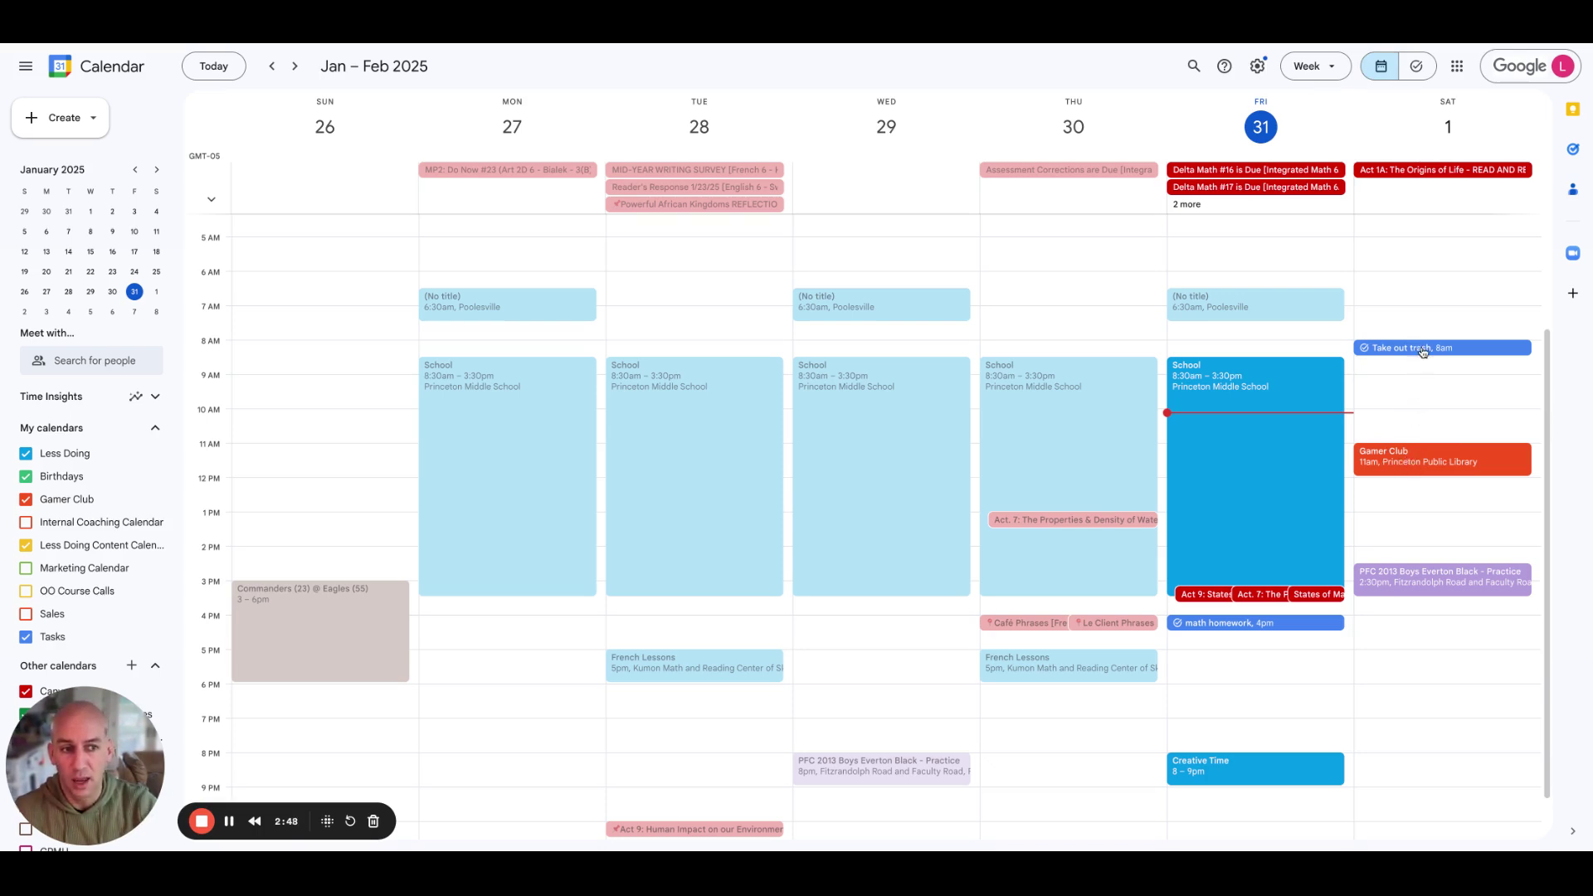
mouse_move(1422, 351)
left_mouse_down()
mouse_move(1423, 455)
mouse_move(1432, 357)
left_mouse_up()
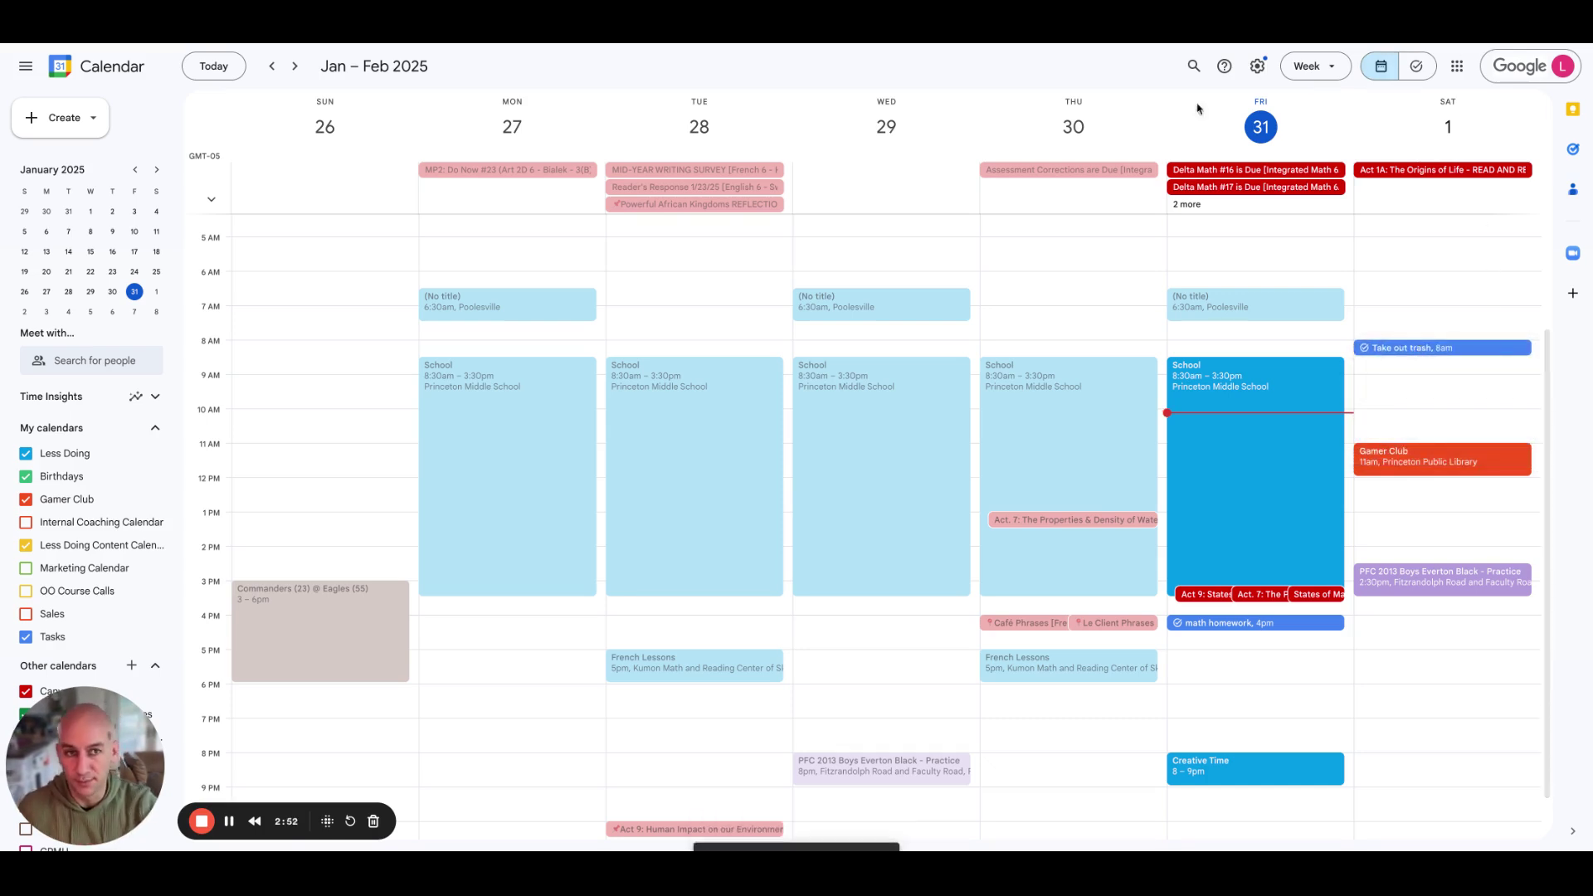
Return to the task board and move the "math homework" task from the To Do list to the Doing list.
left_click(1416, 66)
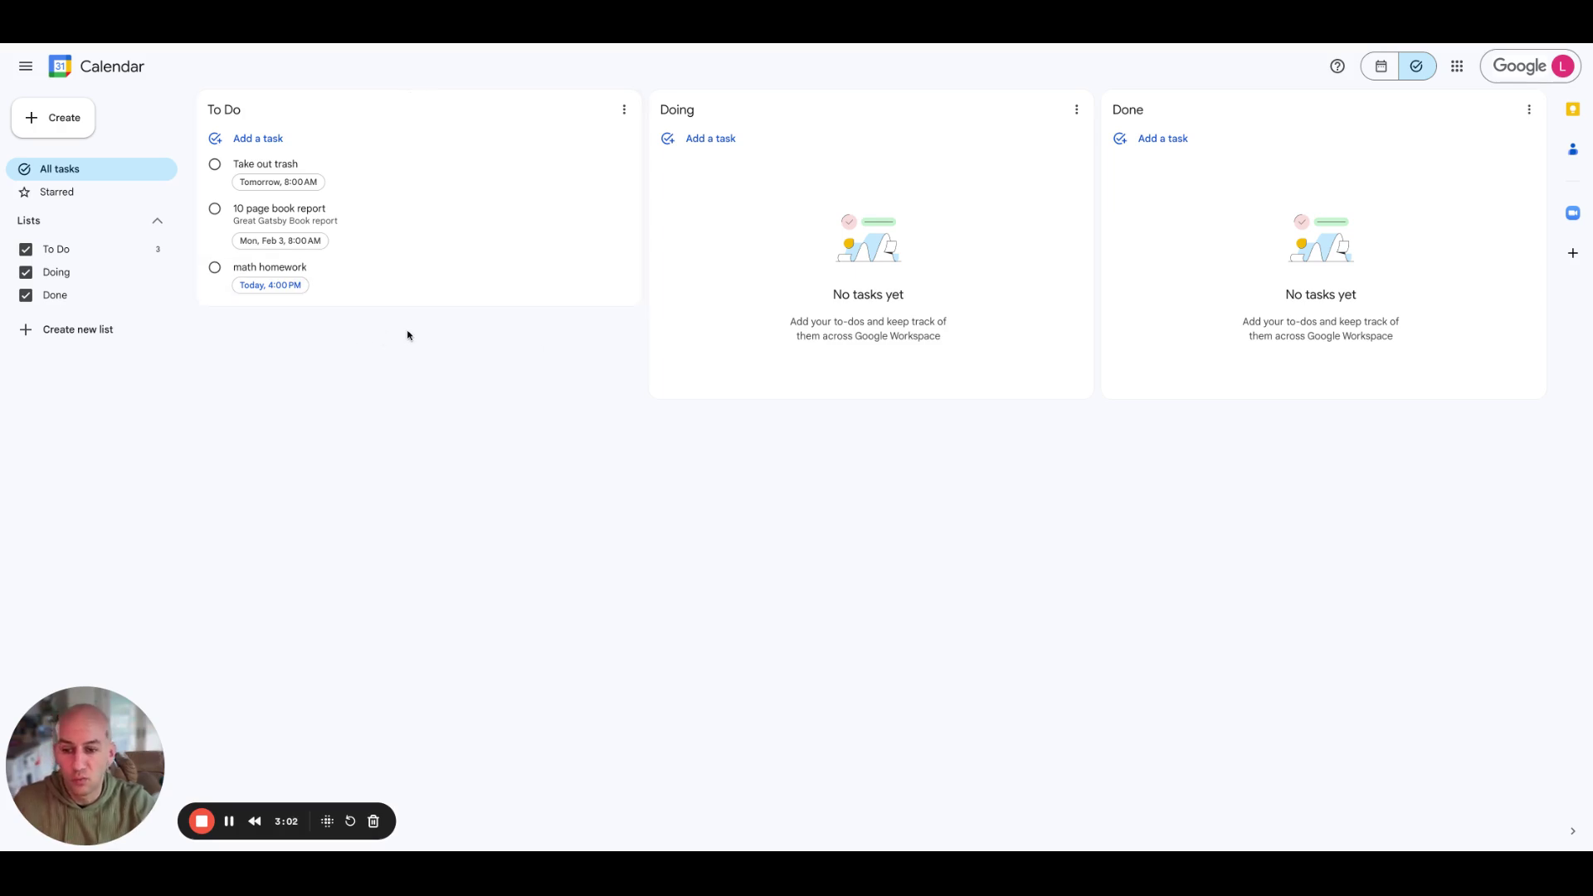
left_click_drag(331, 277, 722, 236)
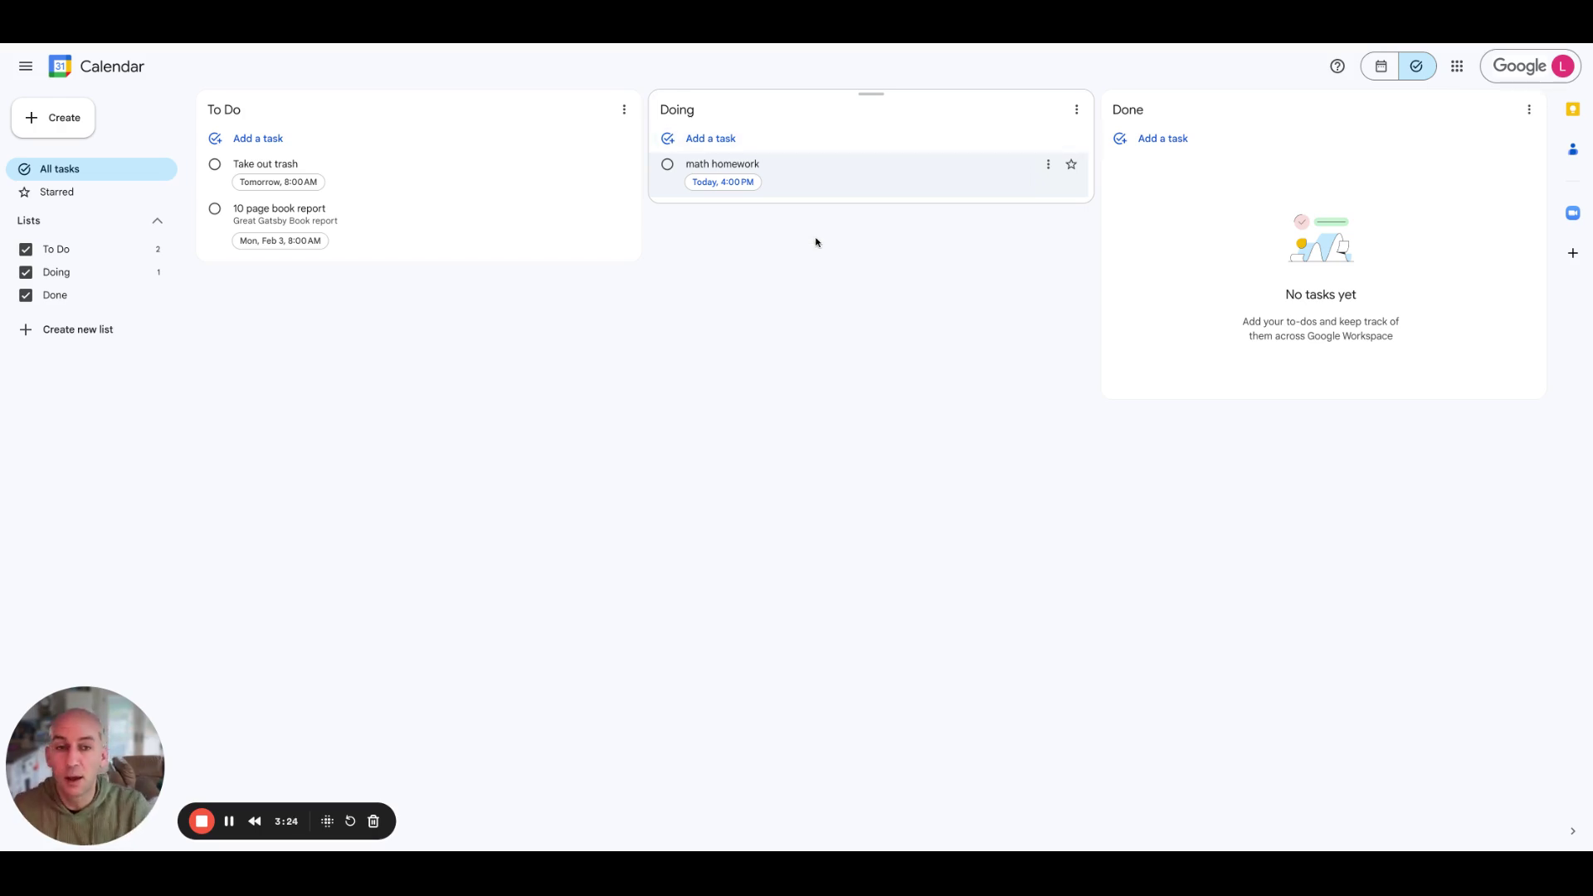
left_click(813, 188)
left_click(900, 406)
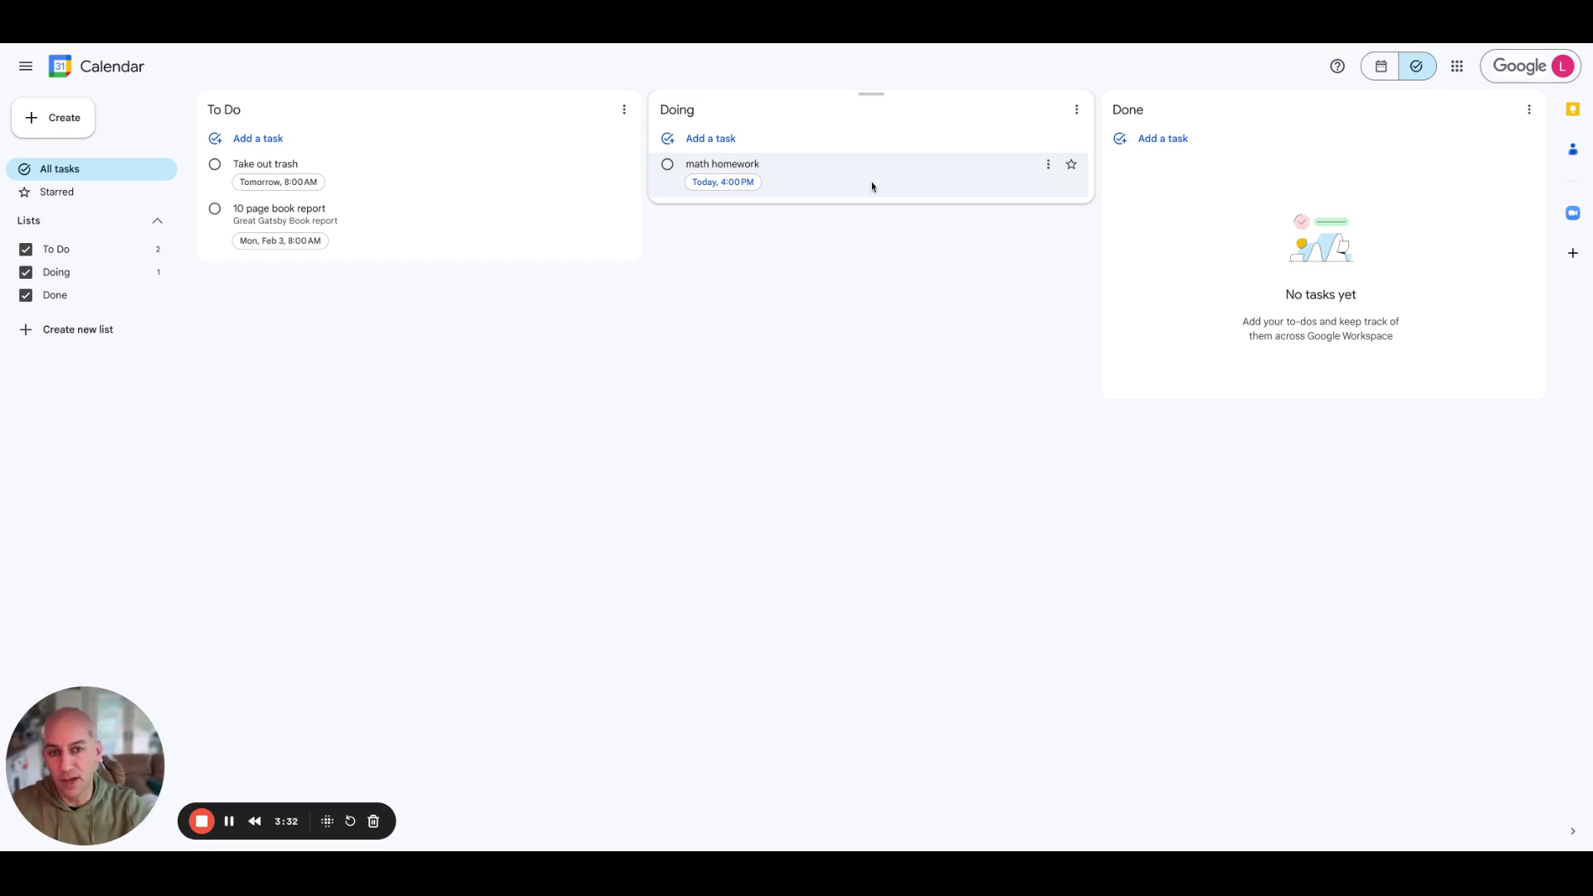
Move the "math homework" task from the Doing list to the Done list.
left_click_drag(722, 163, 784, 133)
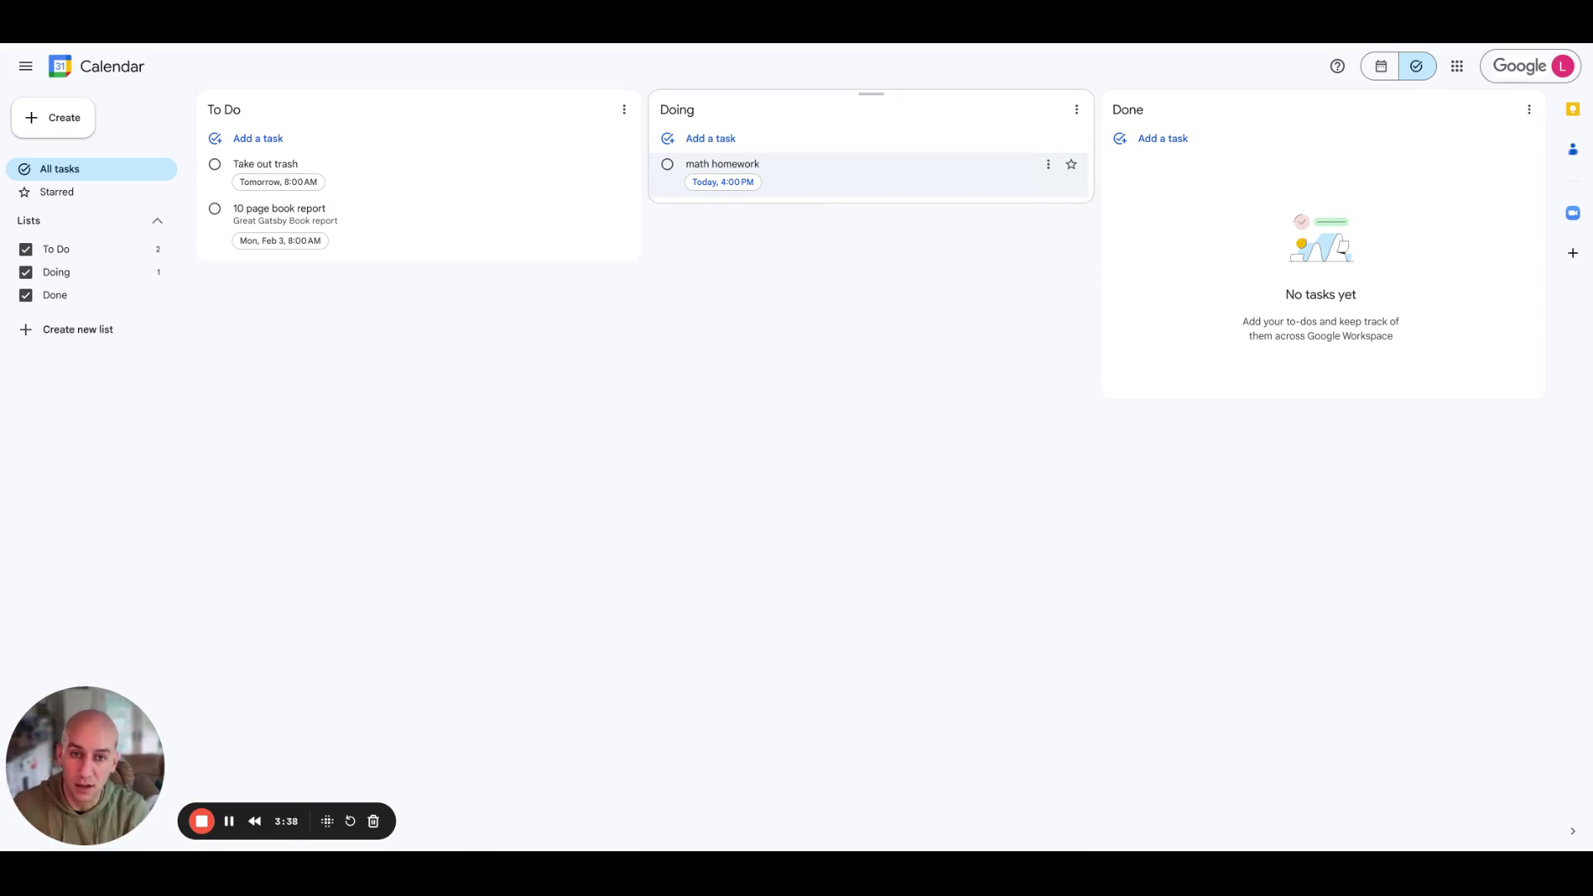
left_click_drag(833, 182, 1244, 186)
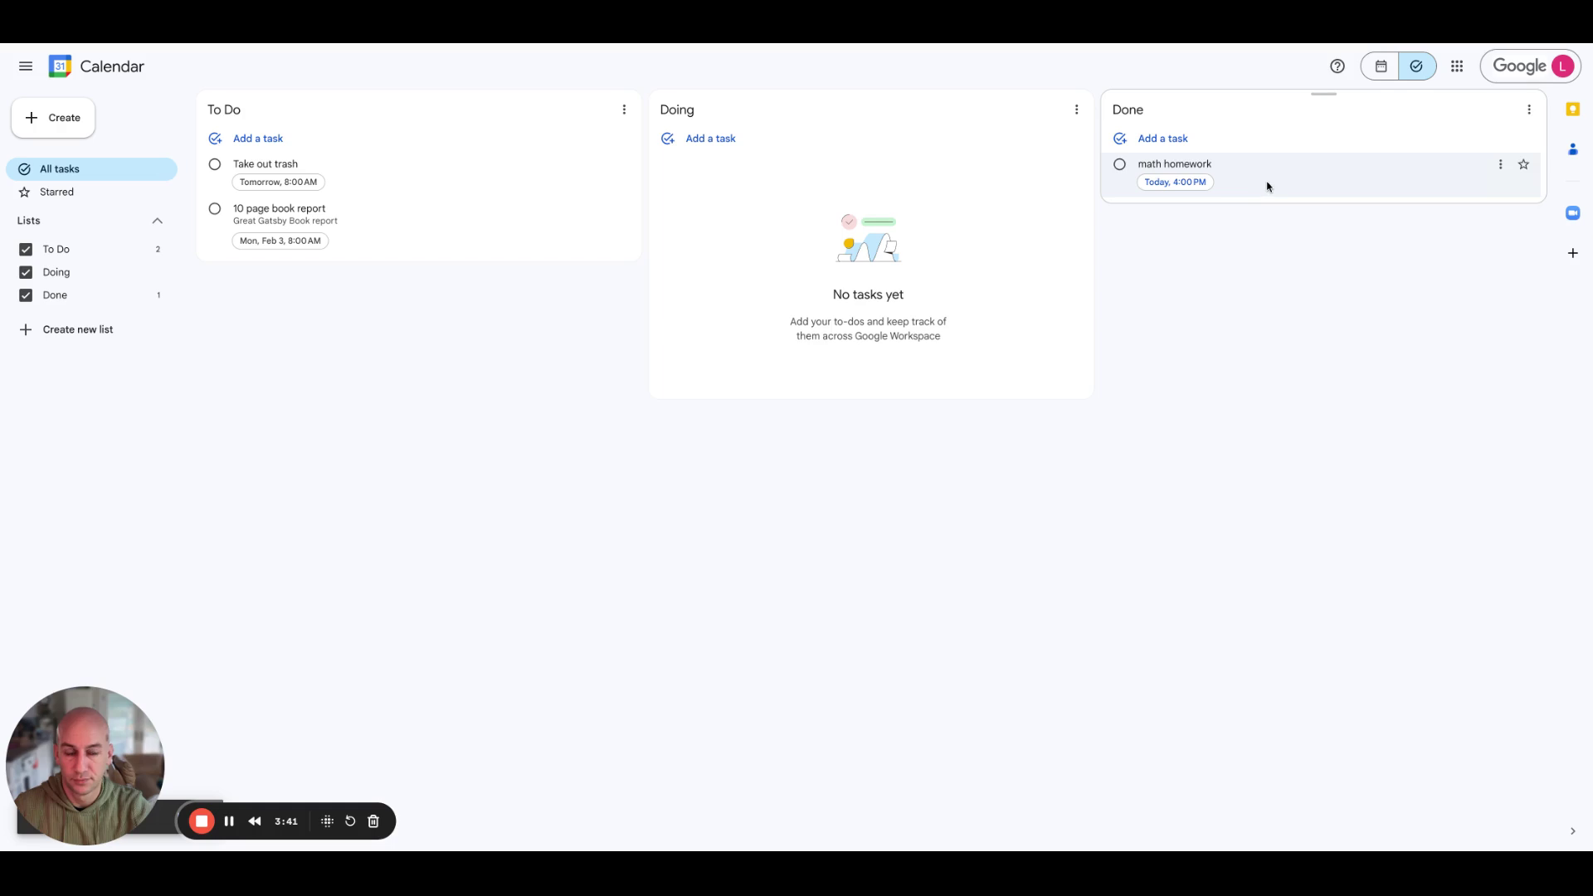
Mark the "math homework" task in the Done list as completed and restore it to an active task.
left_click(1119, 163)
left_click(1161, 409)
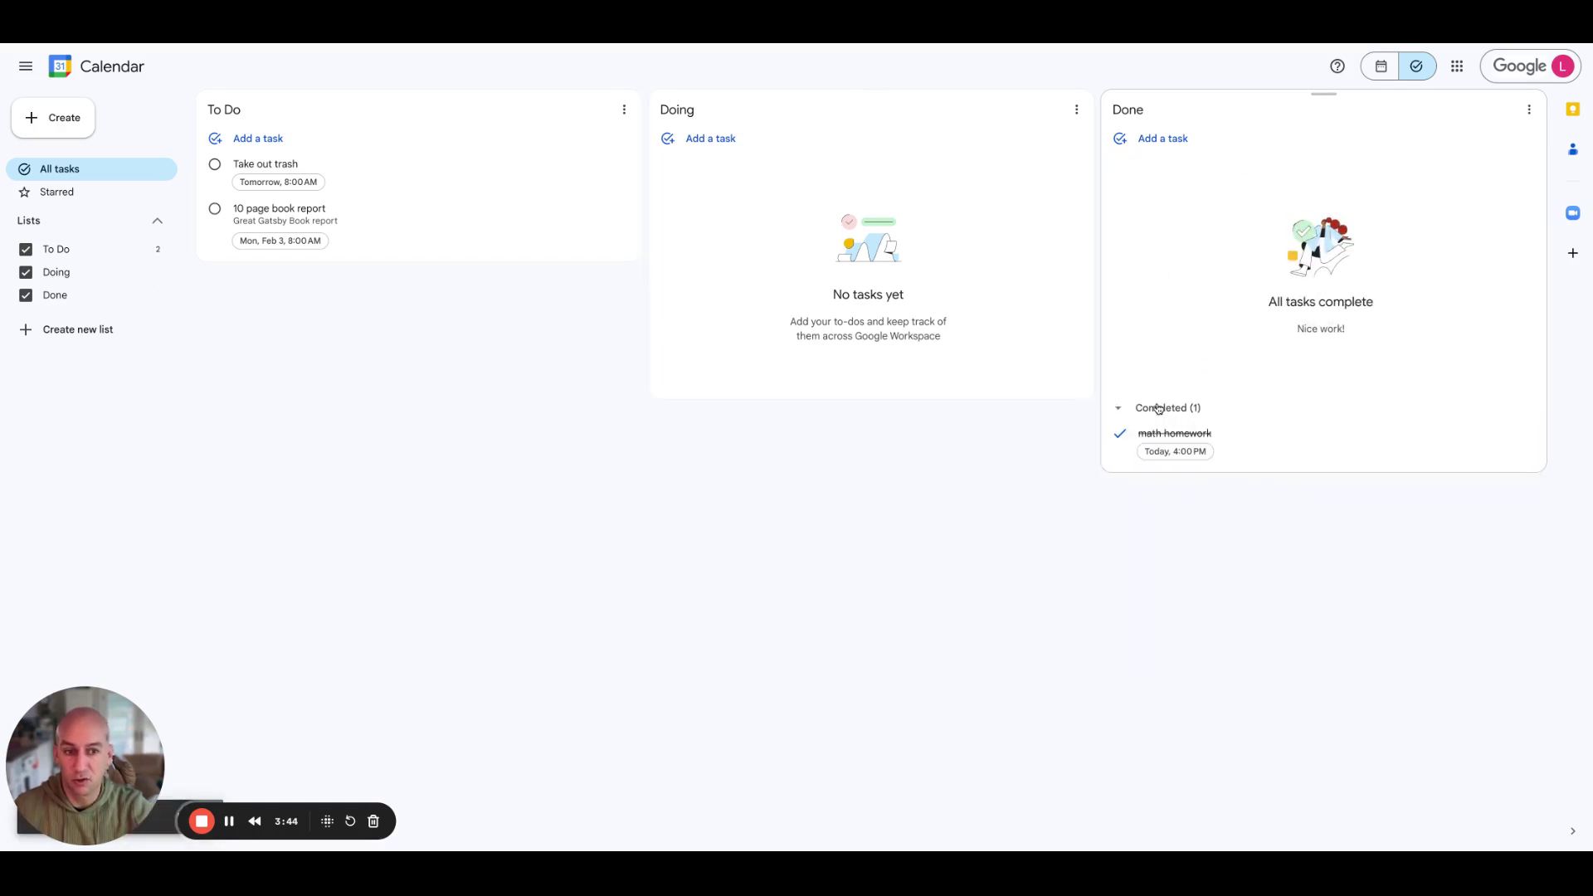
left_click(1529, 110)
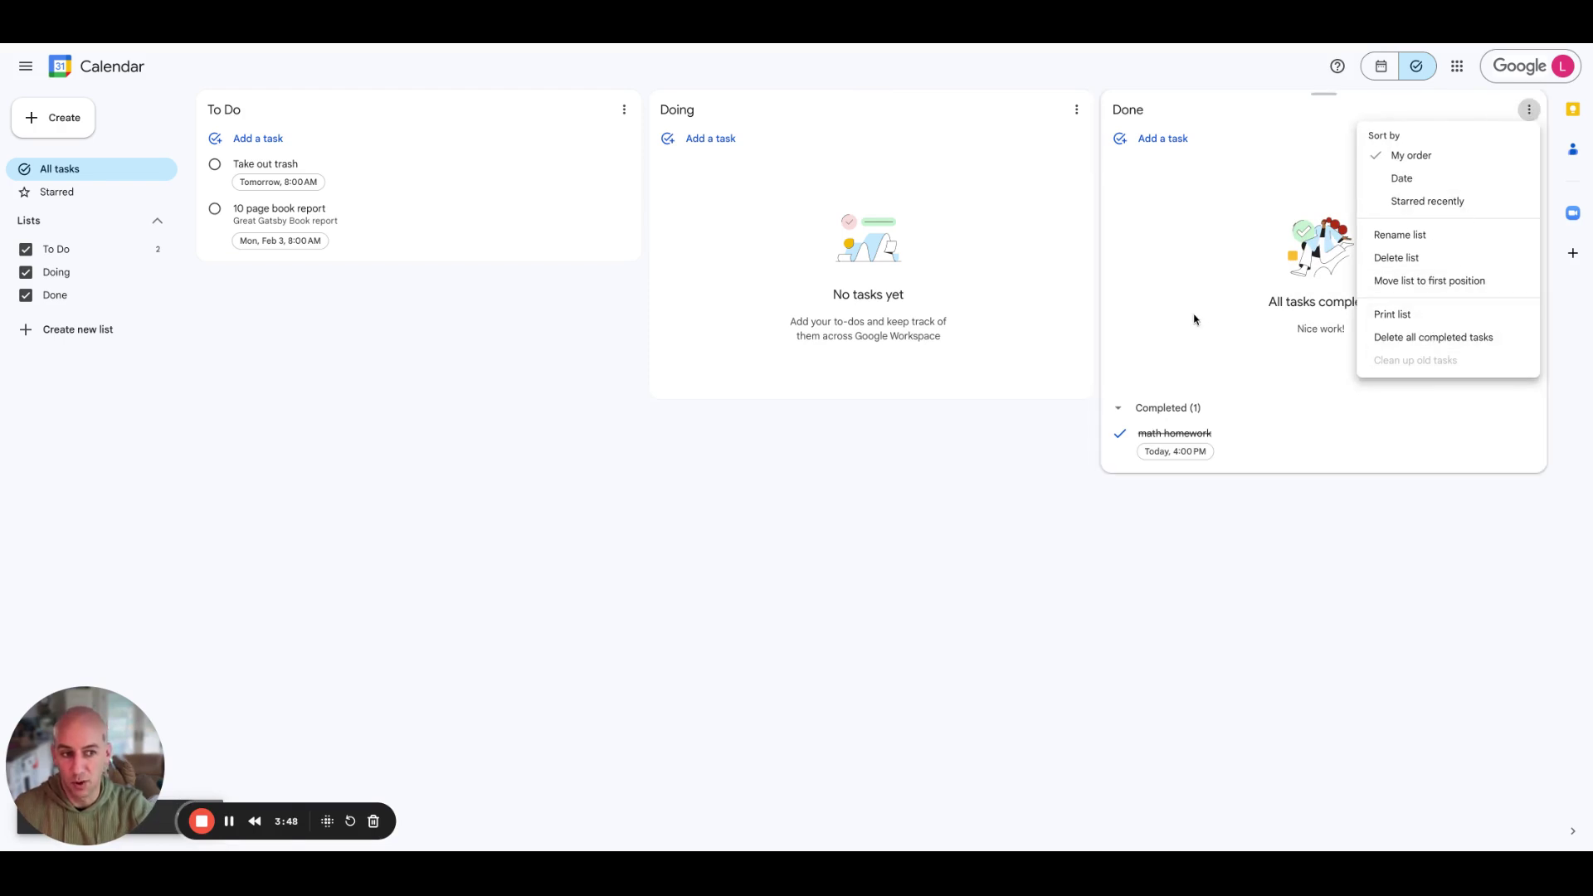
left_click(1175, 268)
left_click(1121, 437)
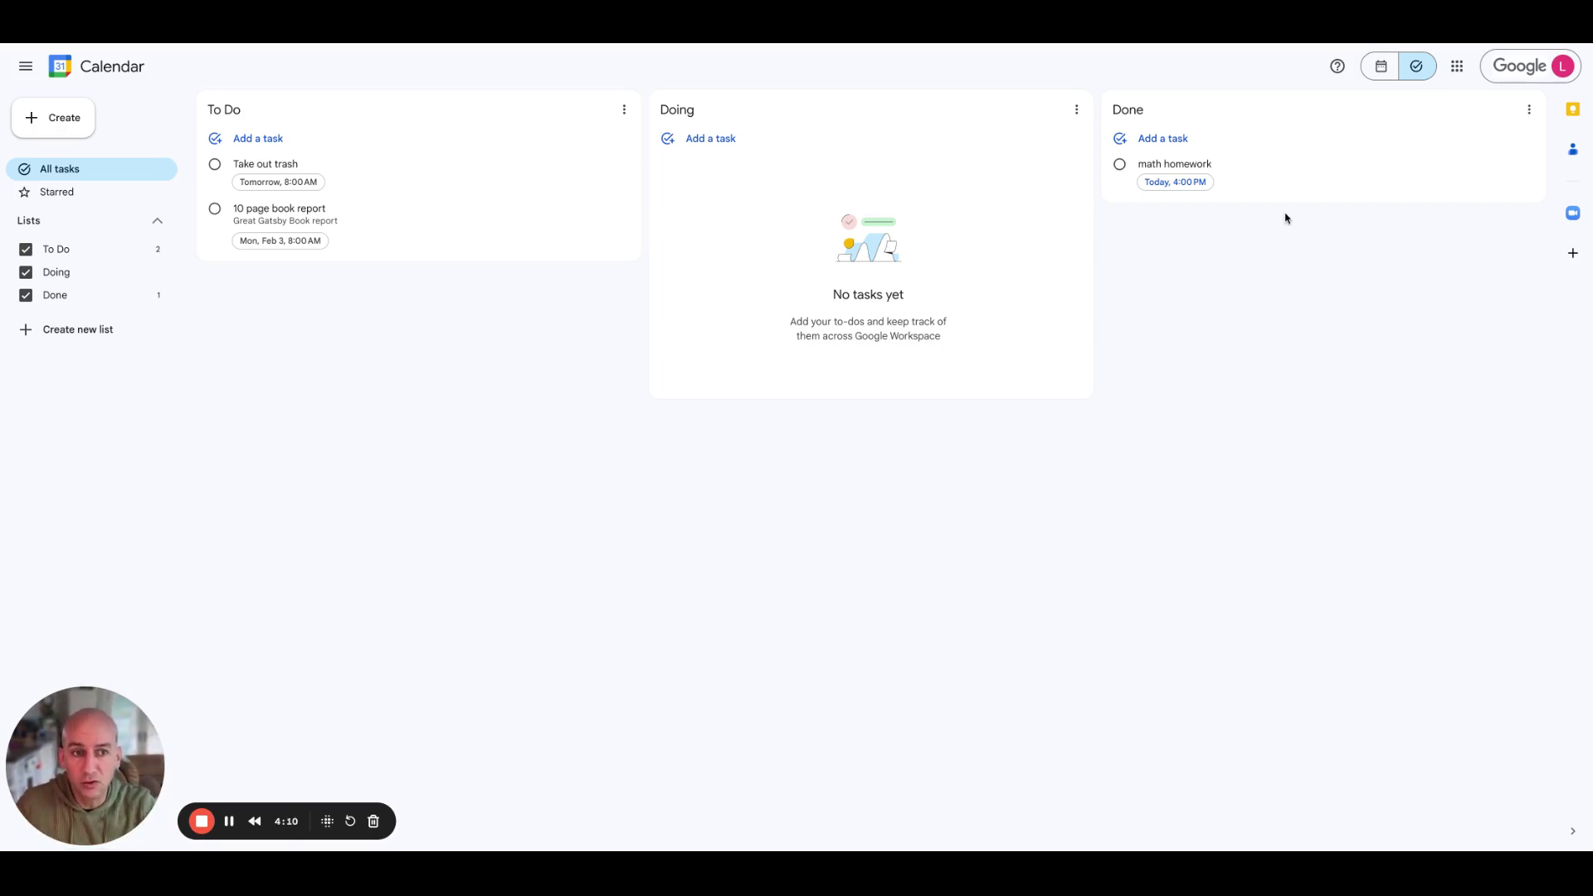
left_click(1501, 166)
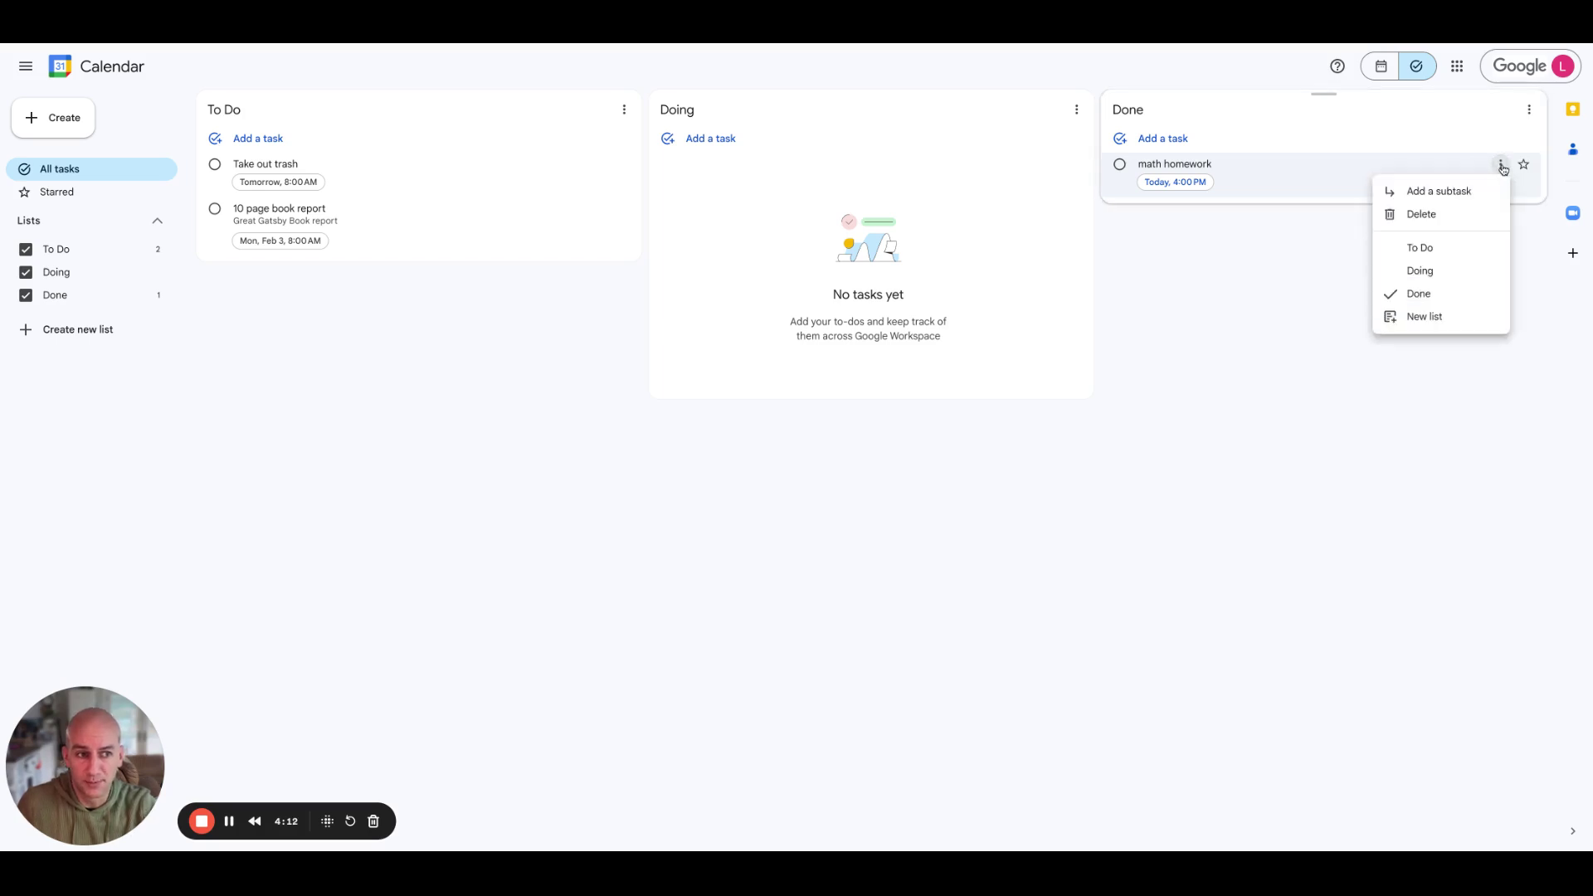
left_click(1240, 202)
double_click(1227, 172)
left_click(1186, 250)
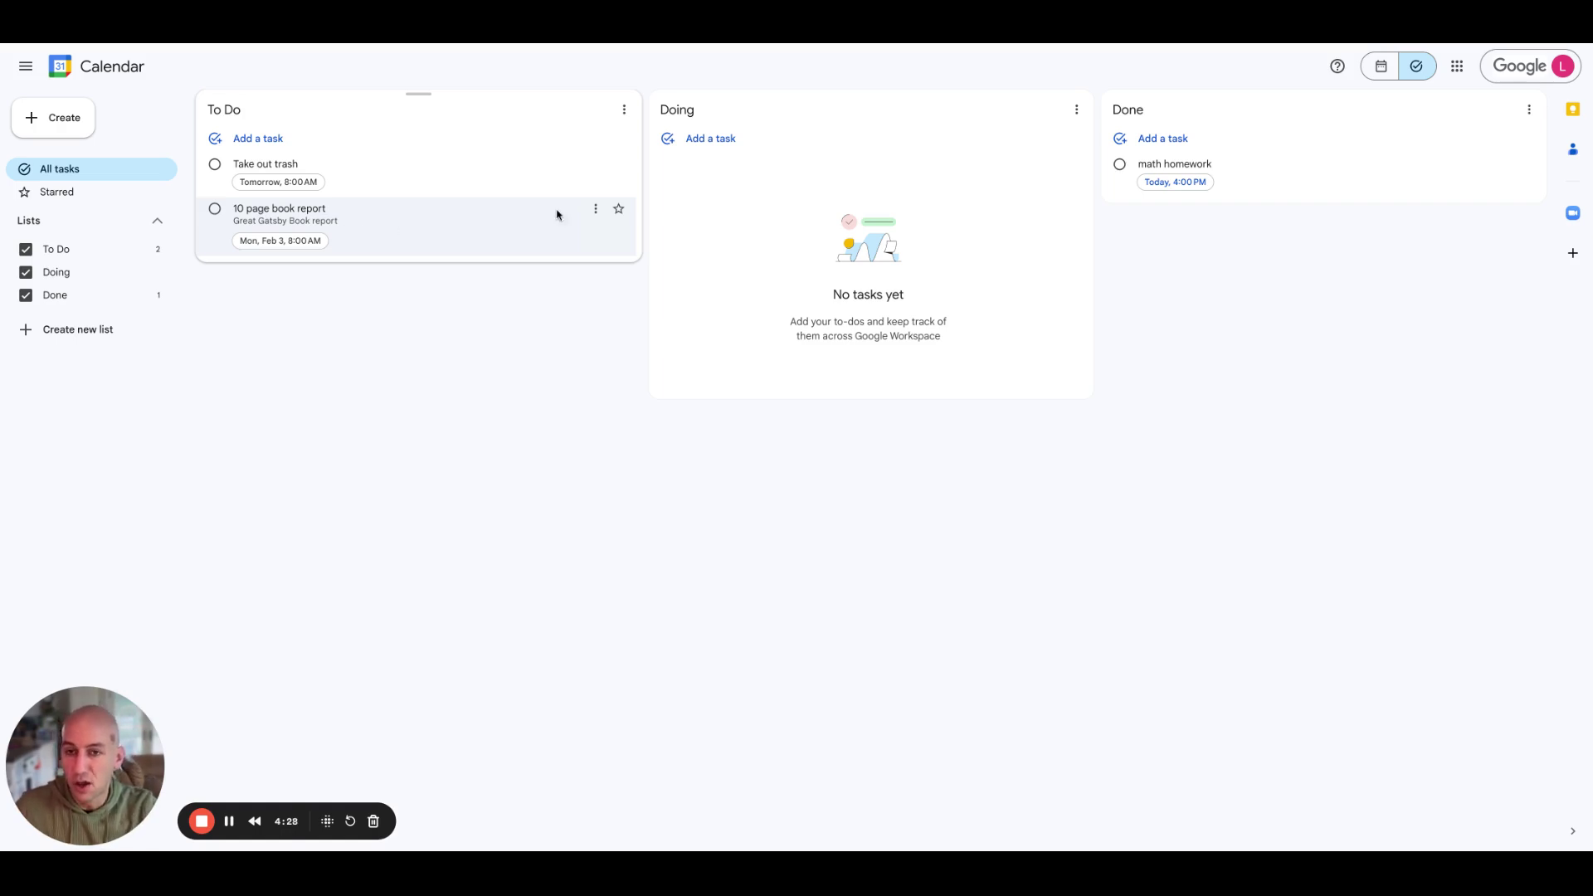
Add the subtasks "Analyze Gatsby" and "Analyze Zelda" under the "10 page book report" task in the To Do list.
left_click(595, 210)
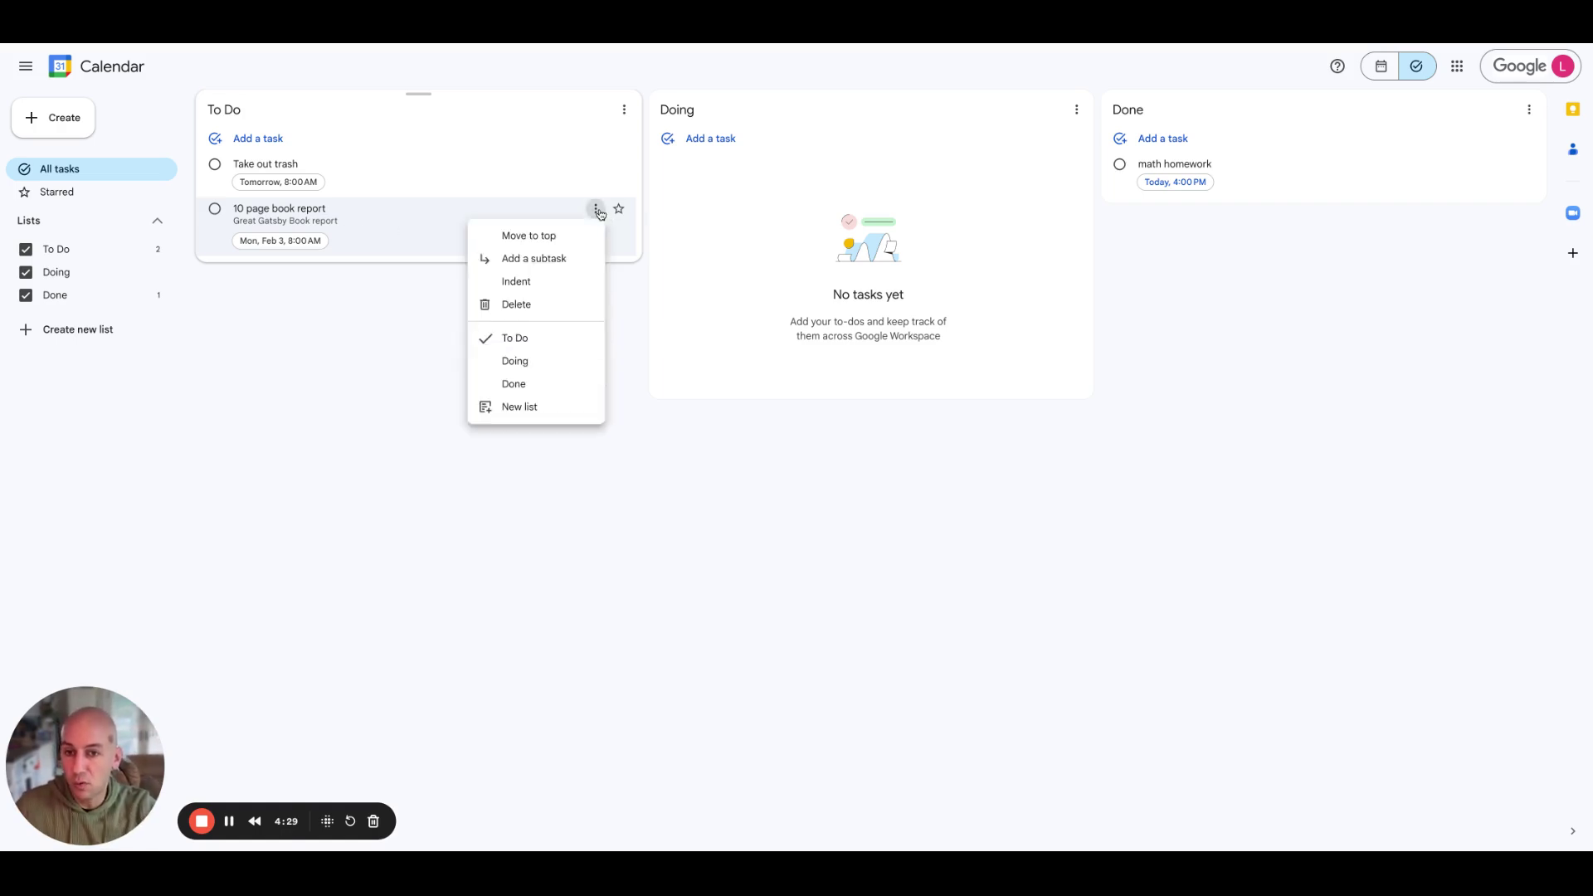
left_click(550, 258)
type("A")
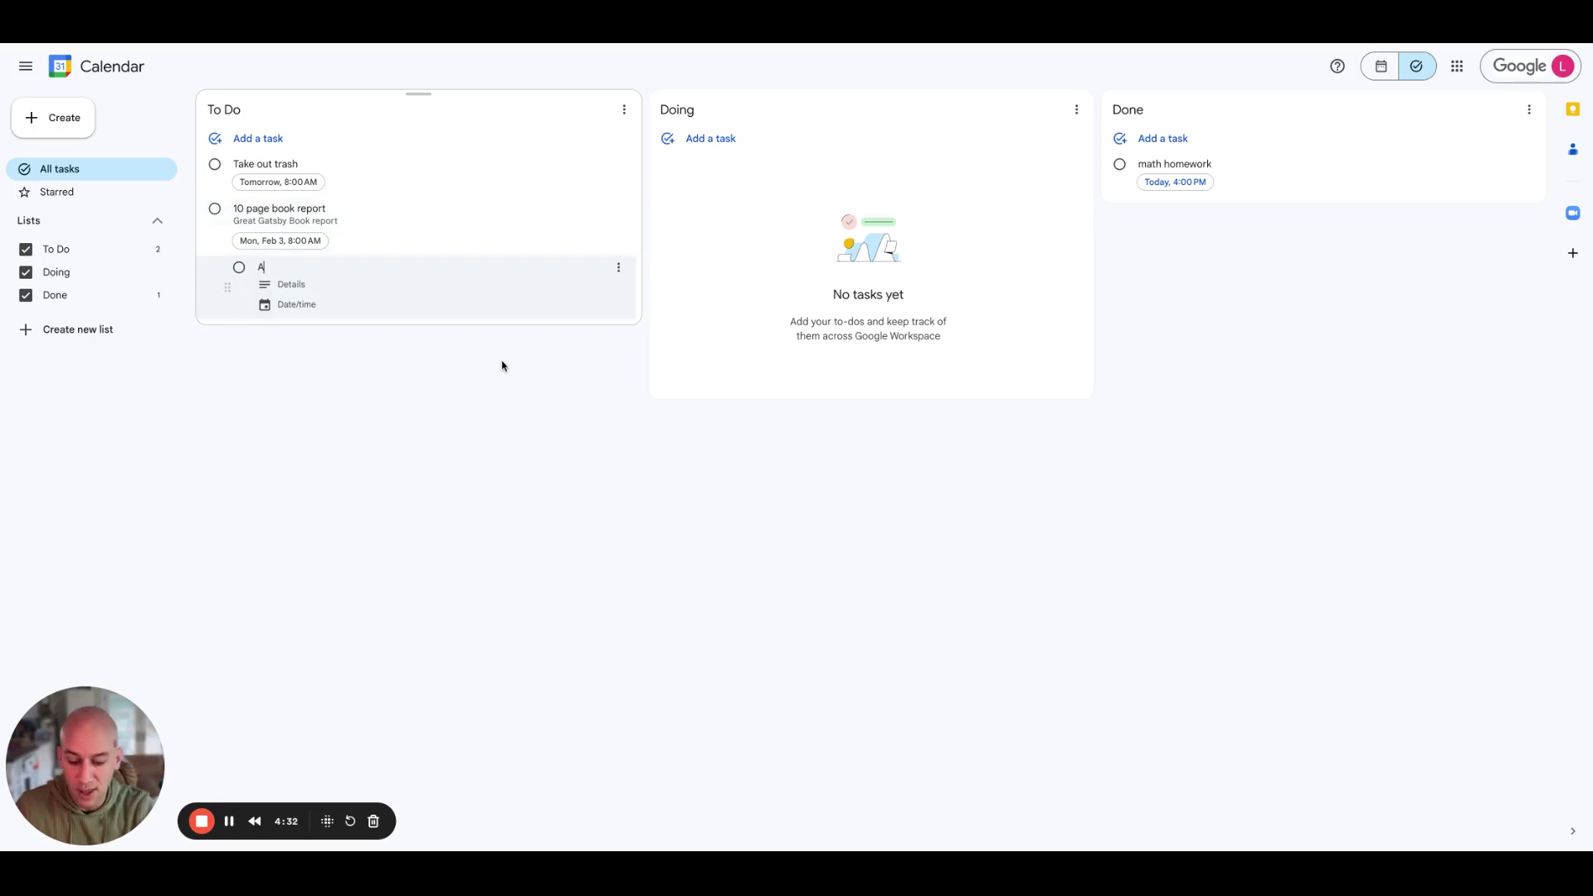
type("nalyze Gatsby")
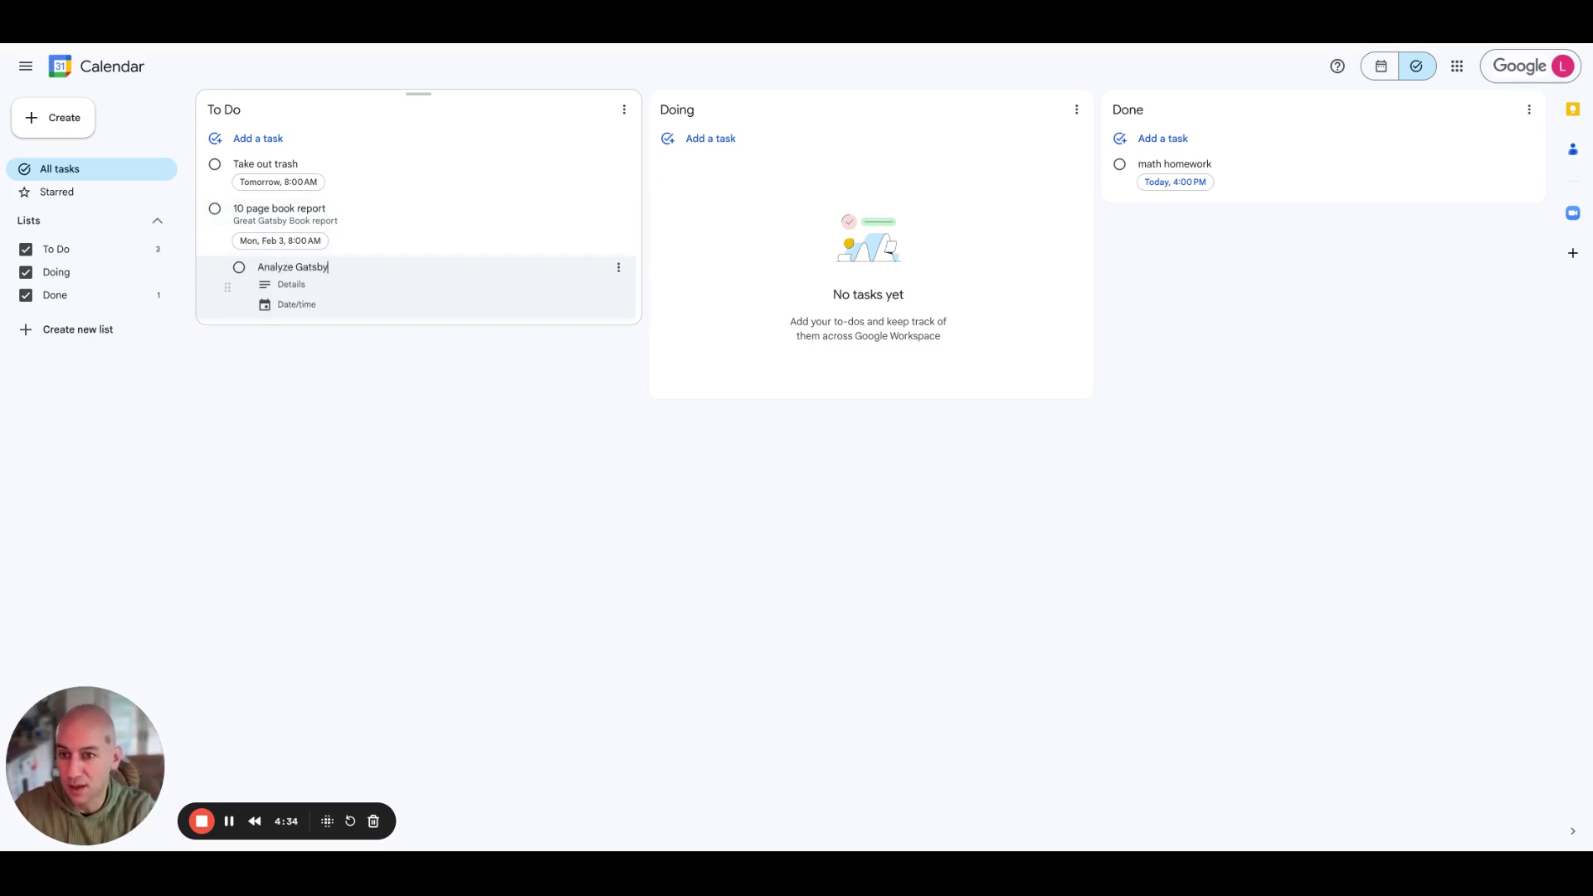
key("Return")
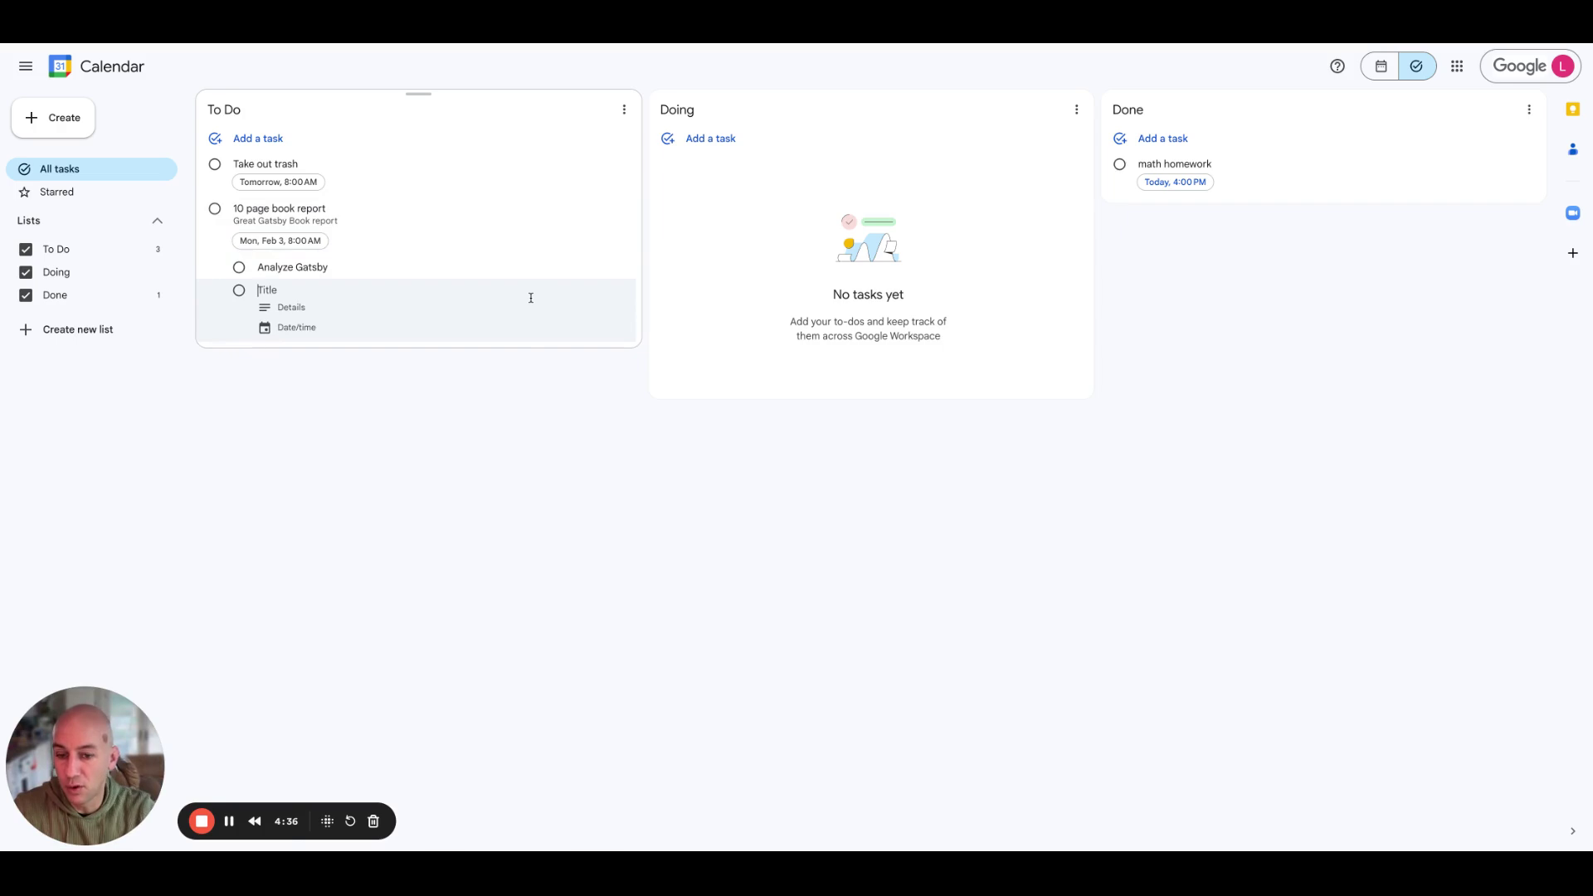
type("Analyze")
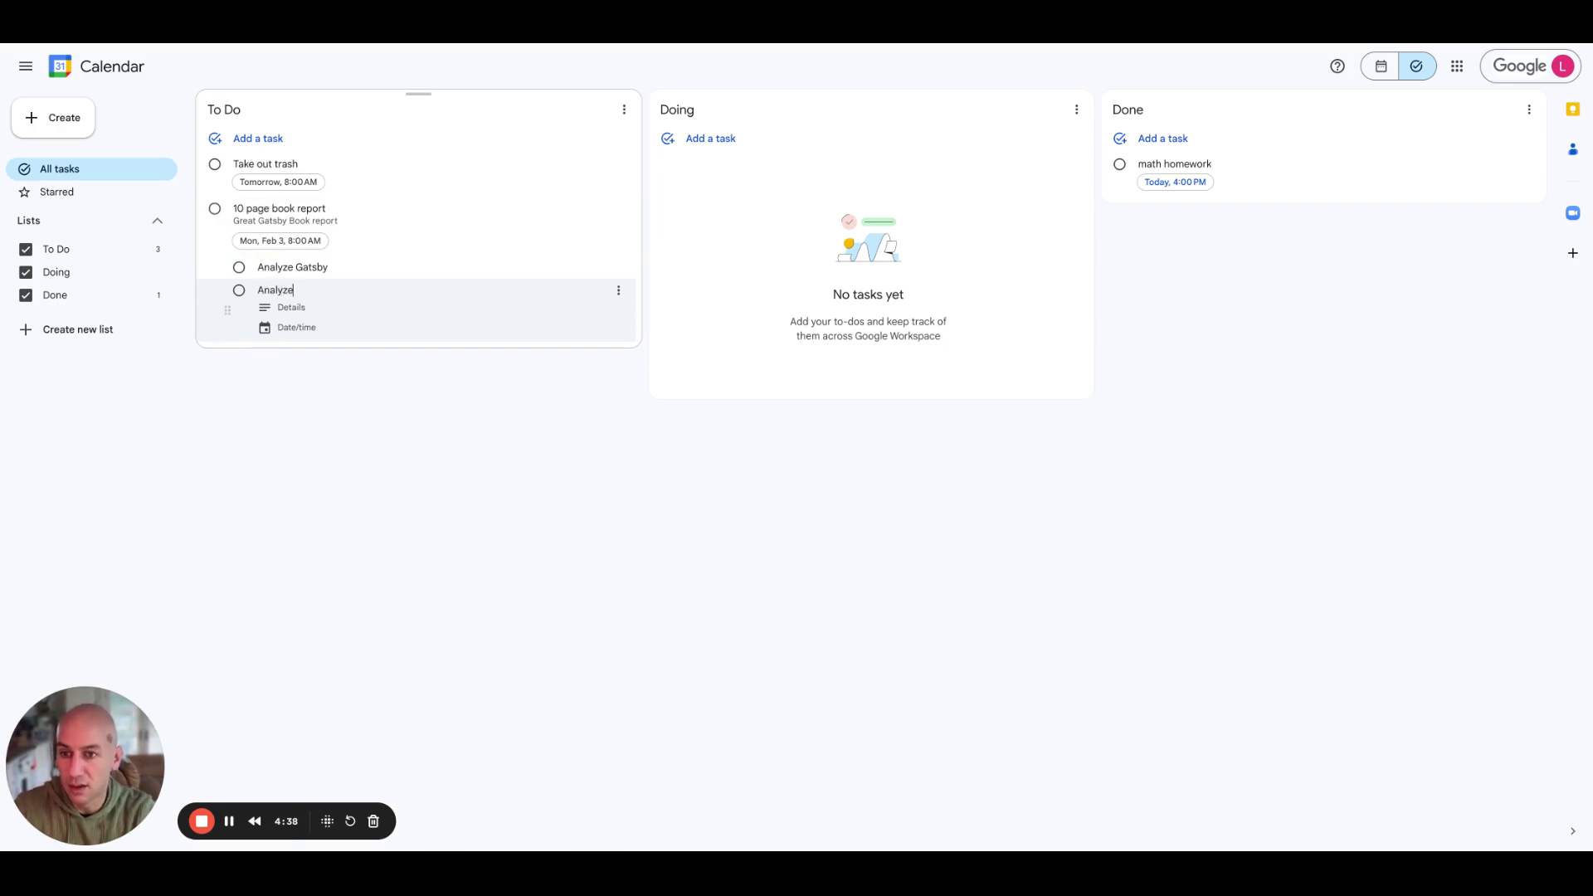
type(" Zelda")
key("Return")
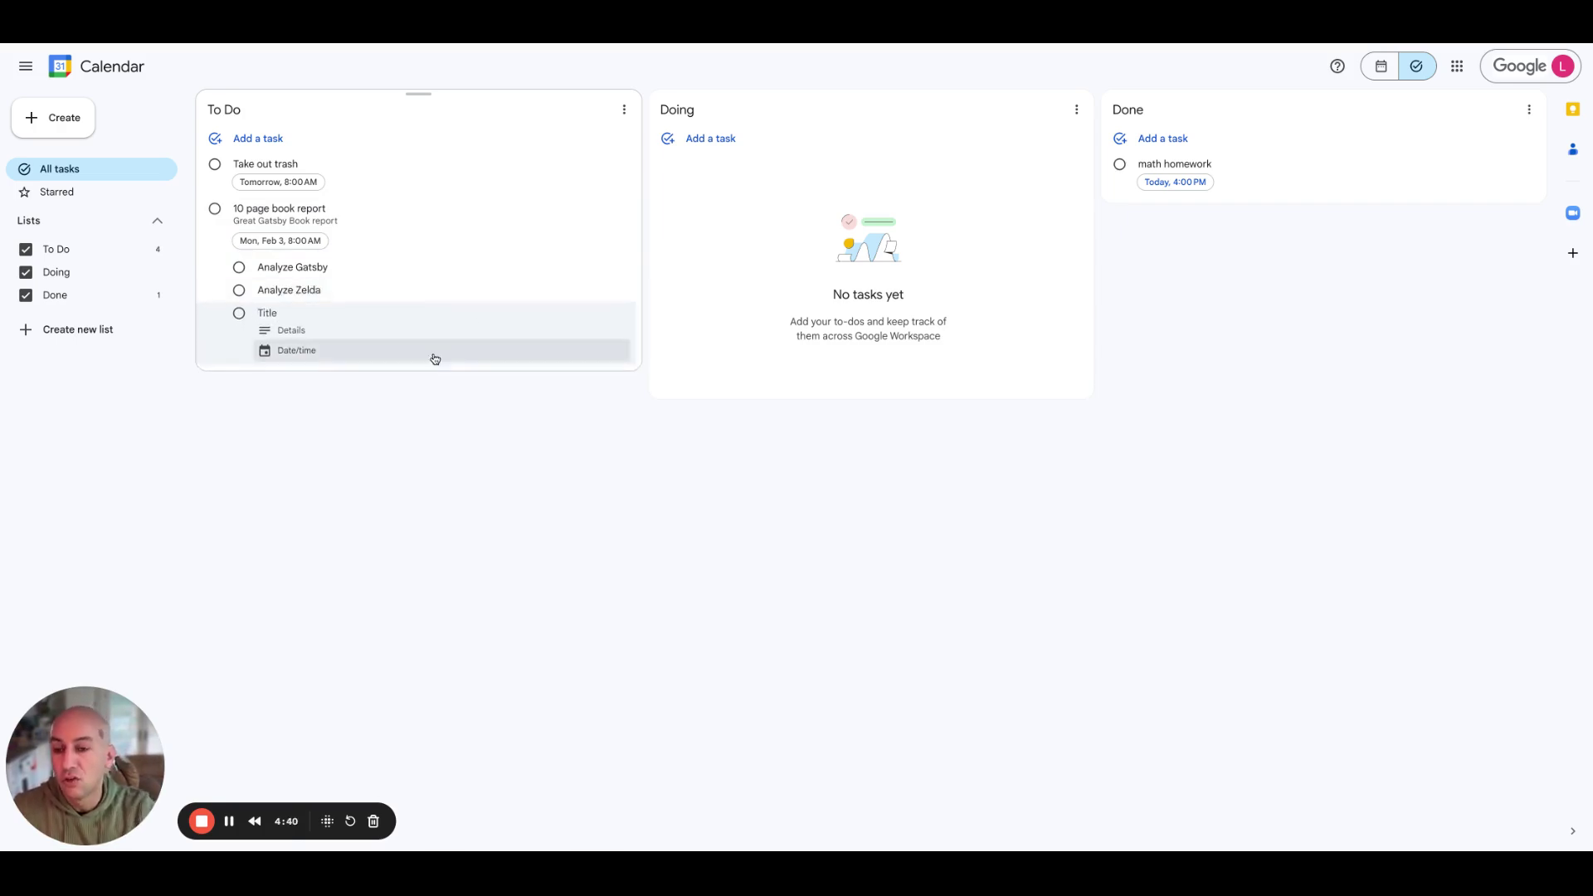
left_click(386, 397)
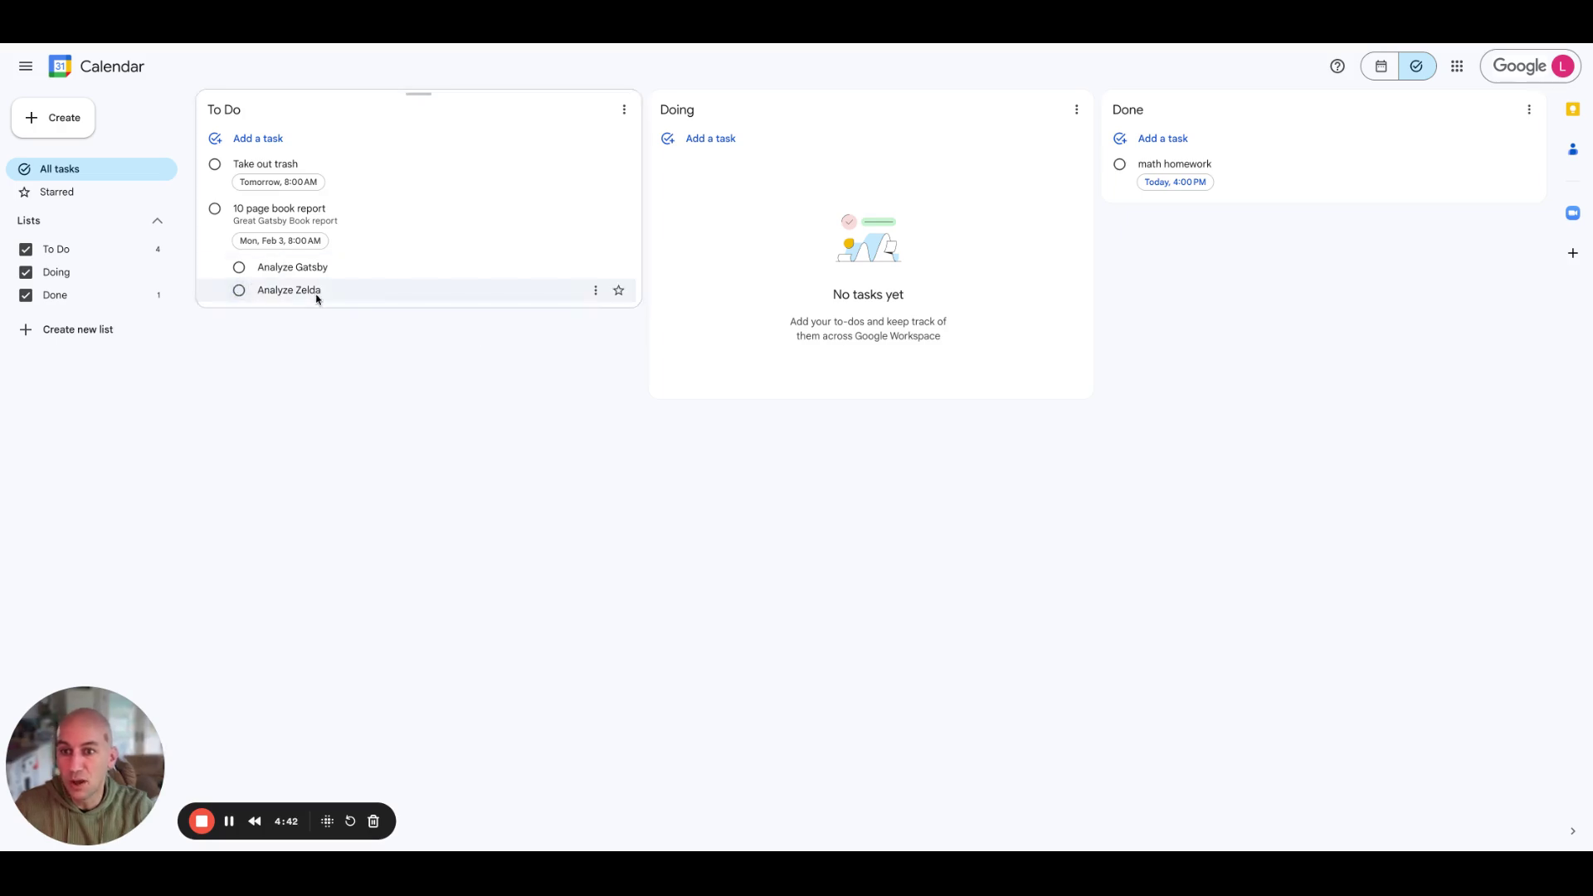
Move the "Analyze Zelda" subtask to the Doing list and return to the calendar view.
left_click_drag(316, 296, 758, 208)
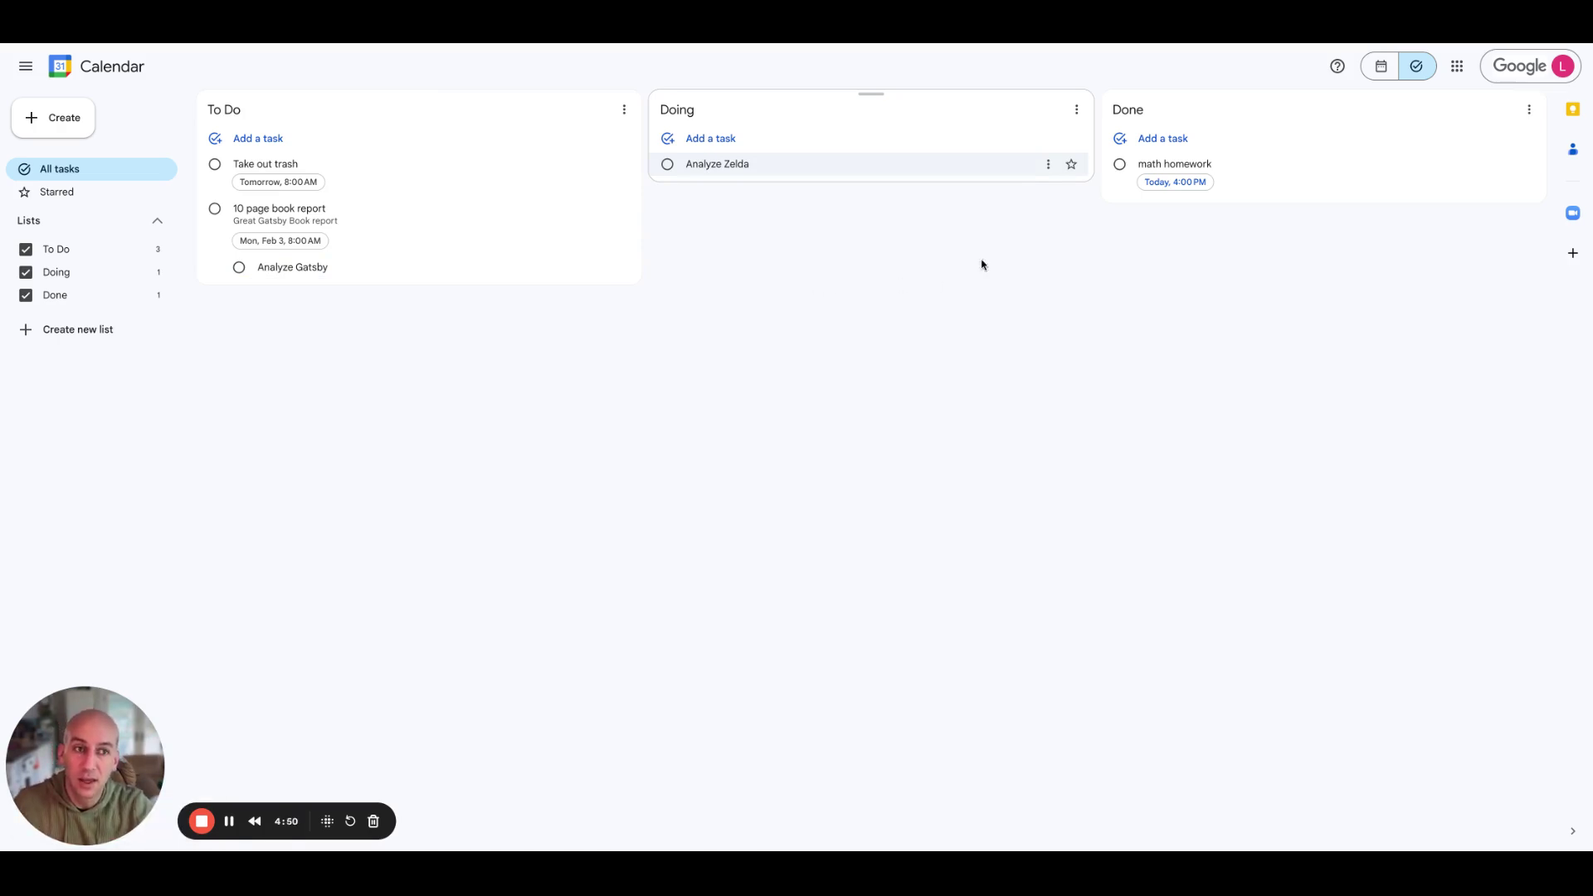
left_click(1380, 68)
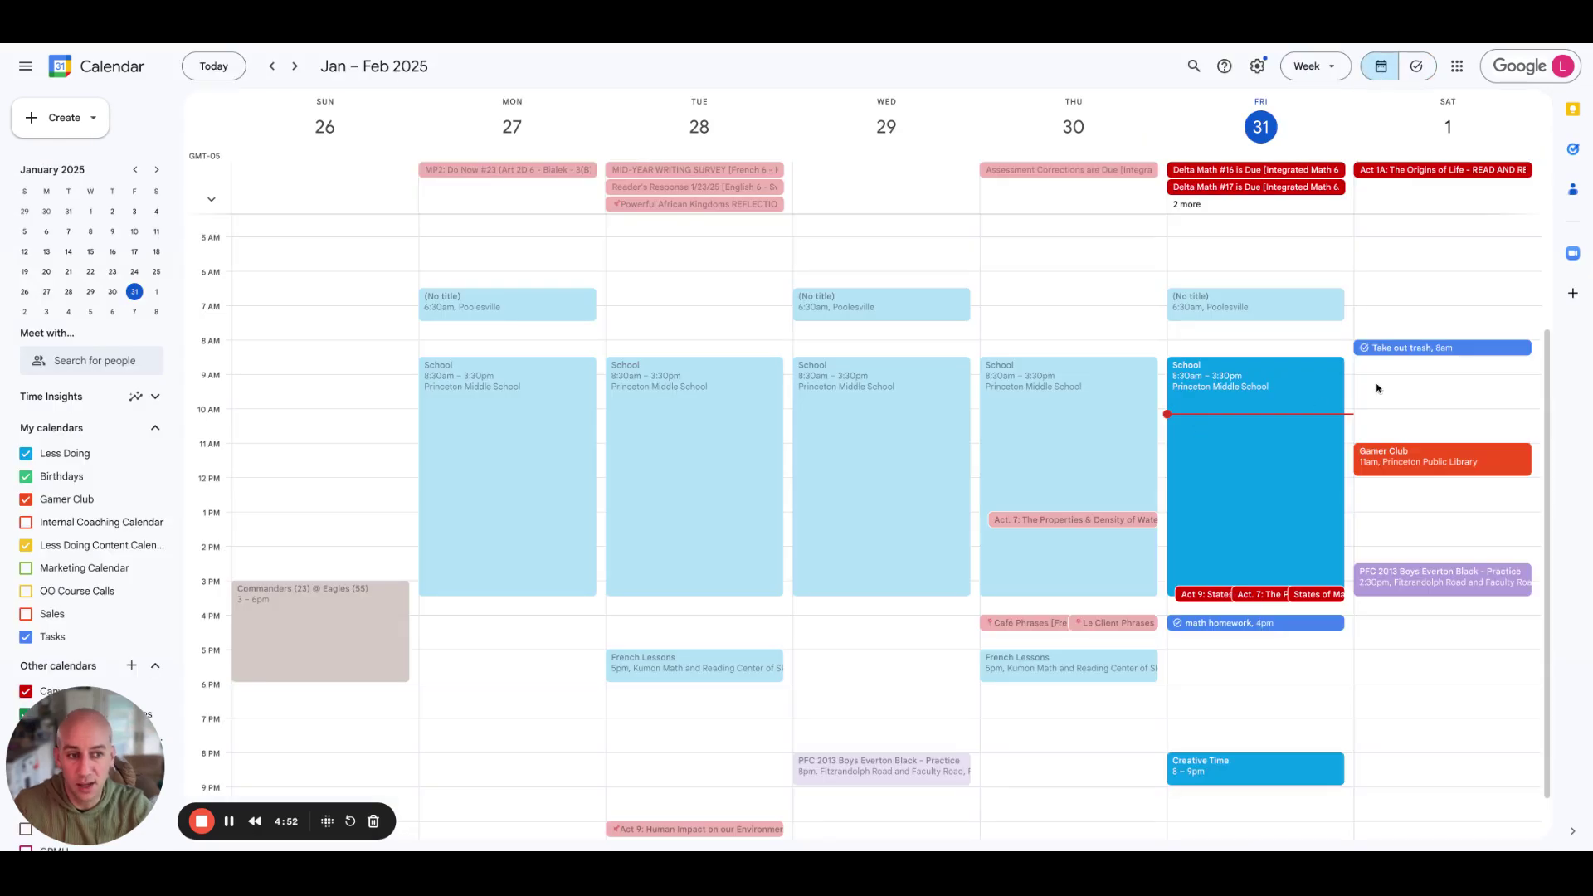